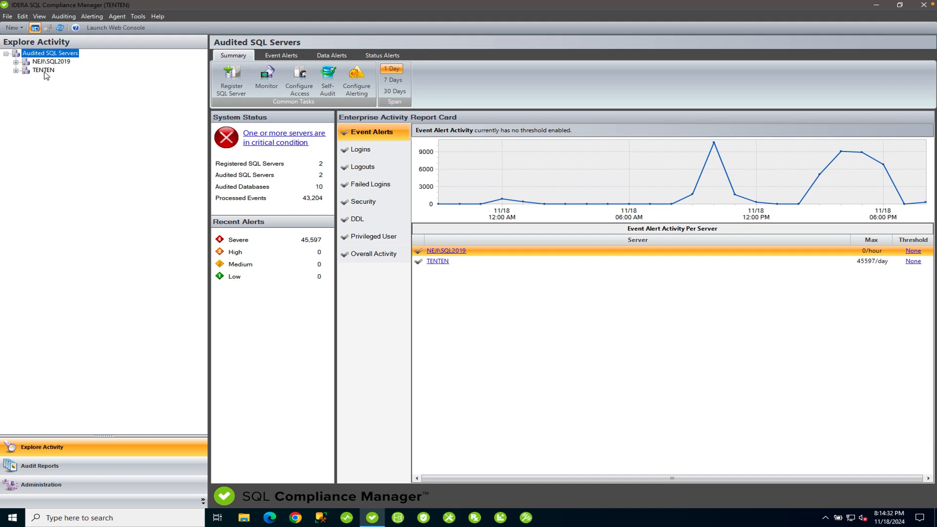
# Step: Check the status of the TENTEN and NEJI\SQL2019 audited servers and follow the SQL Trace Error status of NEJI\SQL2019
pyautogui.click(44, 71)
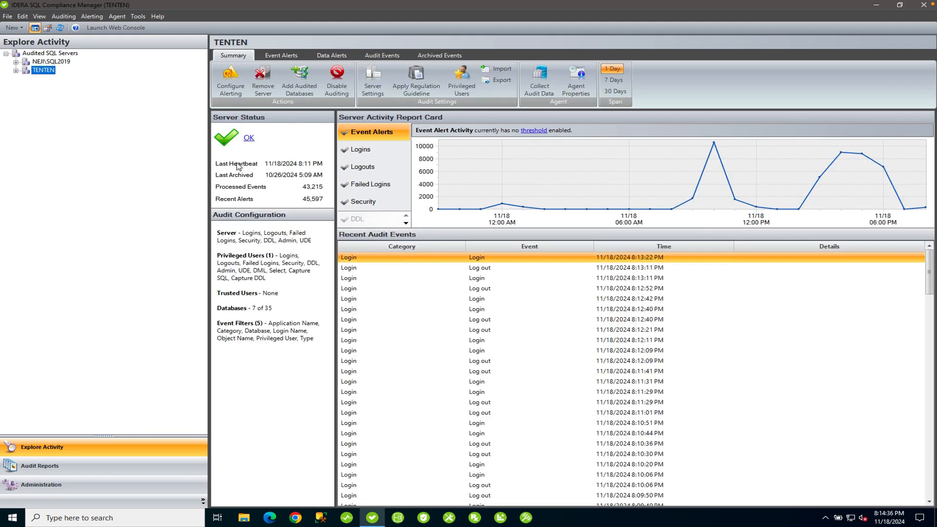
pyautogui.click(53, 62)
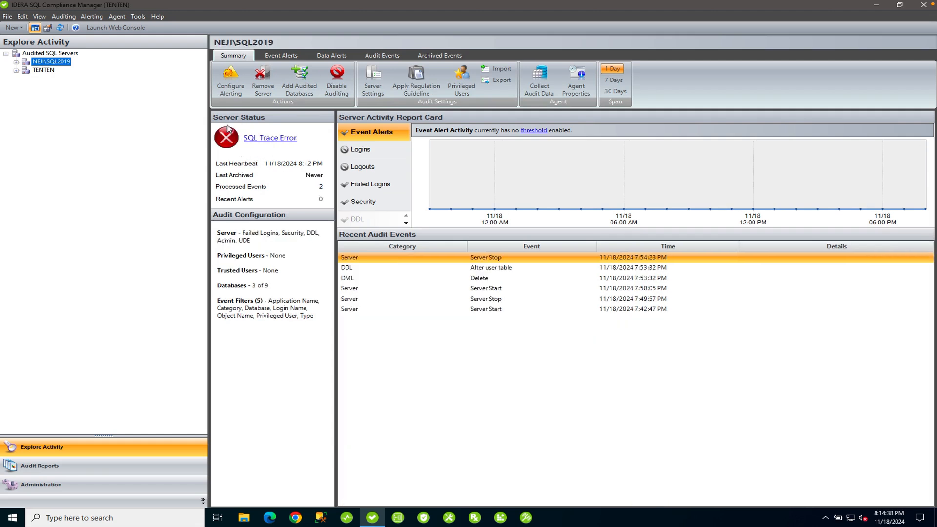
pyautogui.click(275, 140)
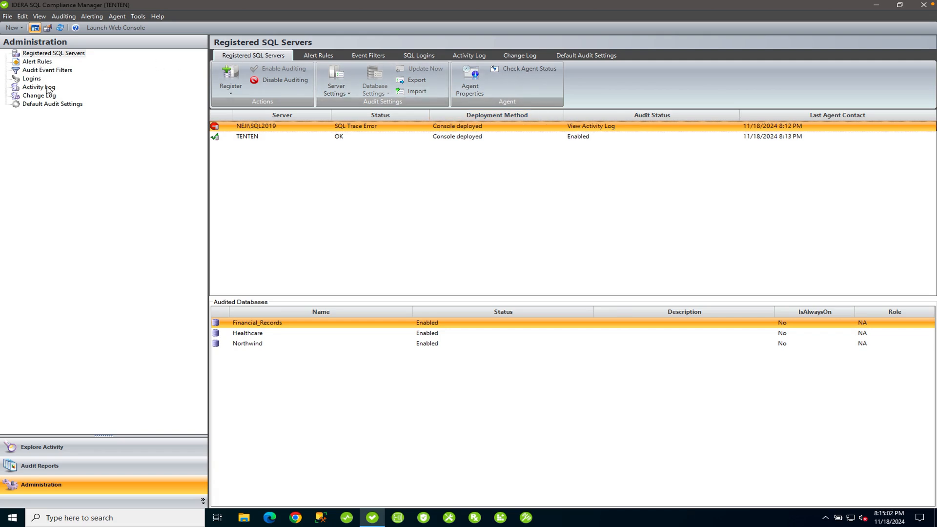
# Step: Read the details of the newest Trace Directory Error for NEJI in the activity log, focusing on the affected path, and close the details
pyautogui.click(464, 58)
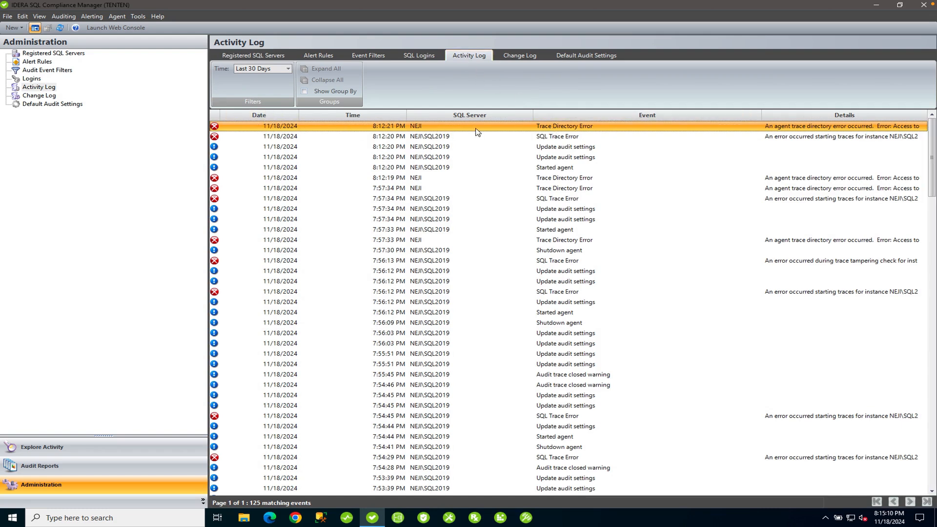
pyautogui.doubleClick(791, 128)
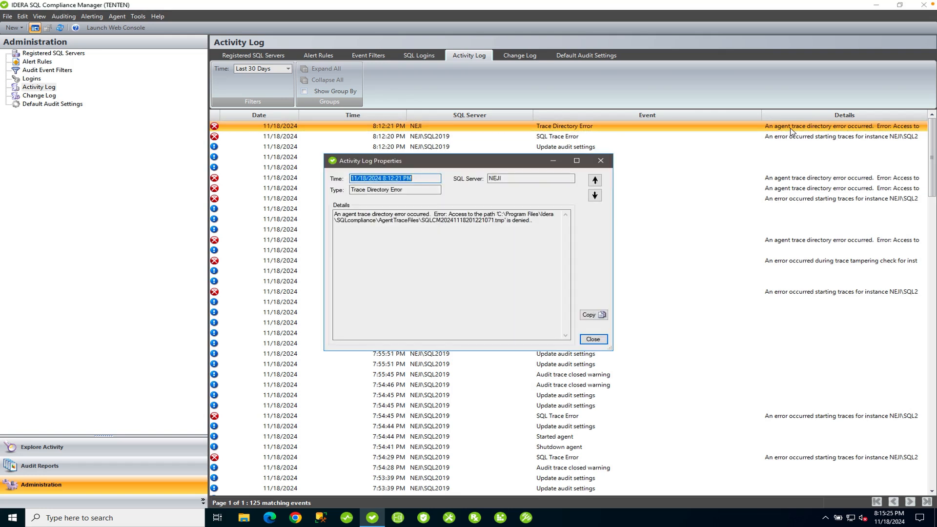
pyautogui.click(336, 215)
pyautogui.moveTo(336, 215); pyautogui.dragTo(532, 239)
pyautogui.click(532, 238)
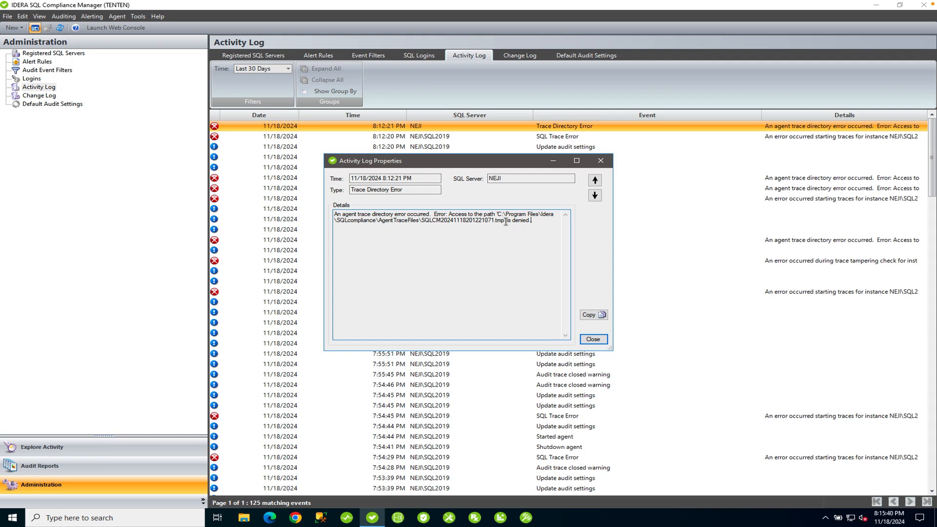
pyautogui.moveTo(499, 214); pyautogui.dragTo(419, 223)
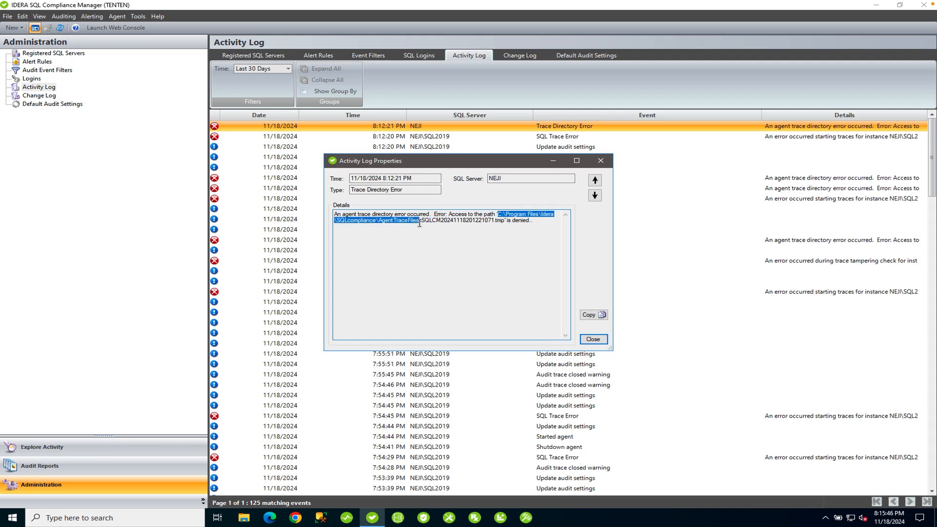
pyautogui.moveTo(419, 221); pyautogui.dragTo(504, 221)
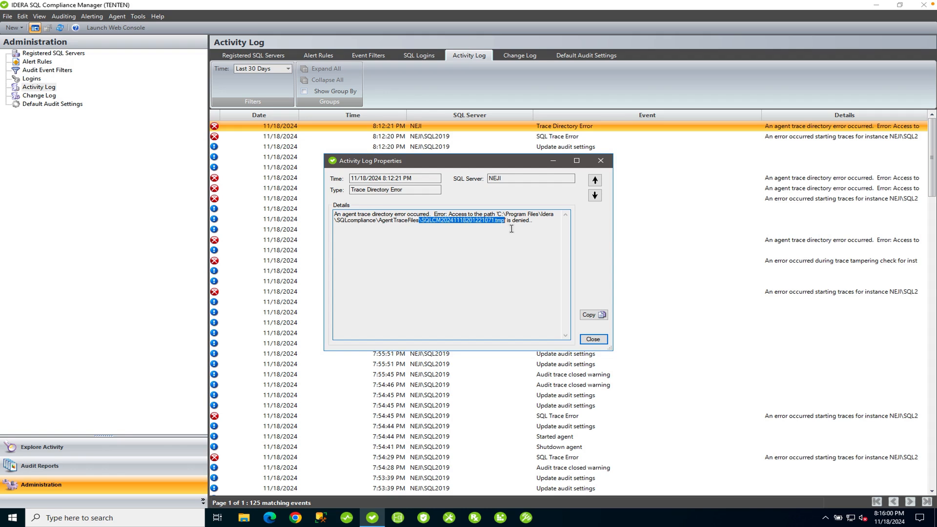
pyautogui.click(593, 340)
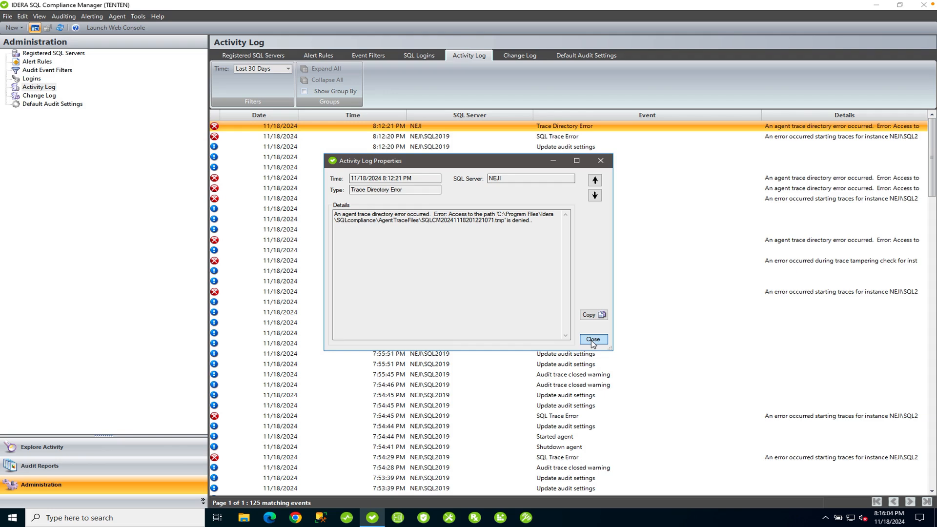
pyautogui.click(592, 340)
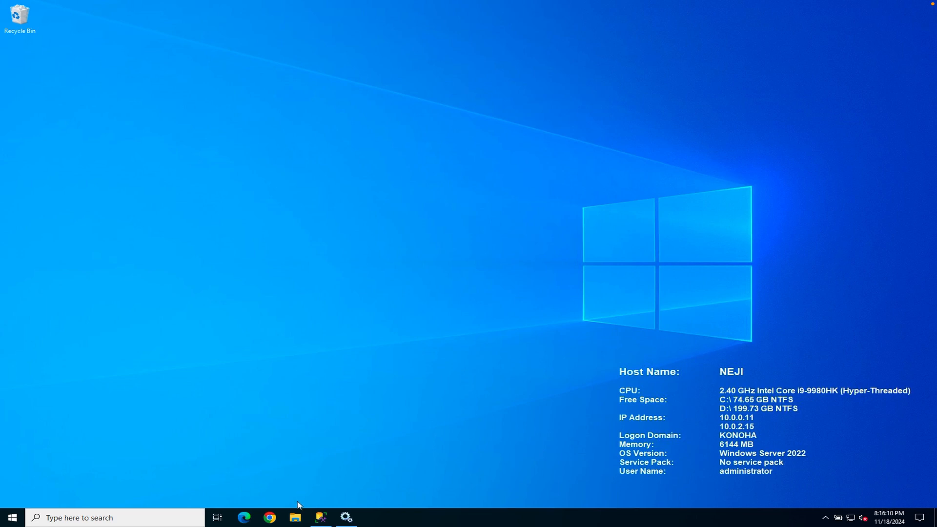
# Step: In File Explorer on the NEJI host, browse to C:\Program Files\Idera\SQLcompliance and select the AgentTraceFiles folder
pyautogui.click(296, 518)
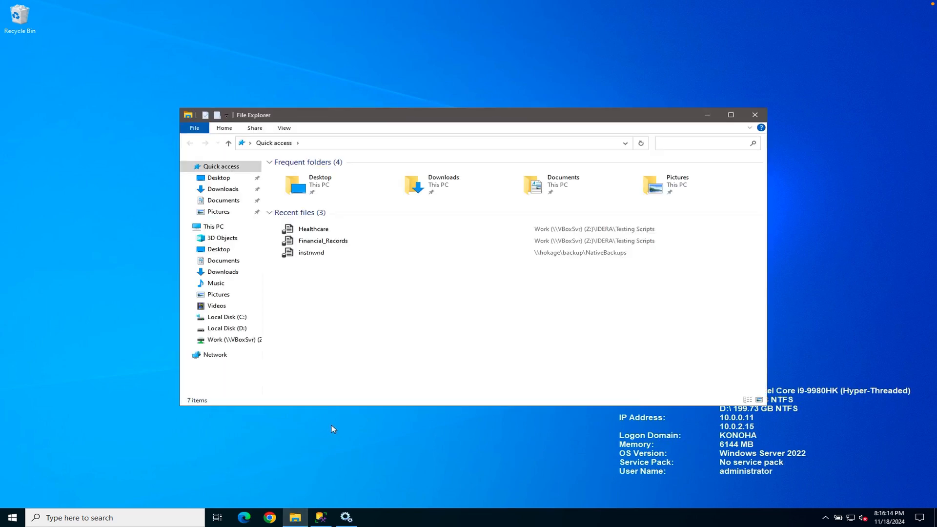
pyautogui.click(244, 318)
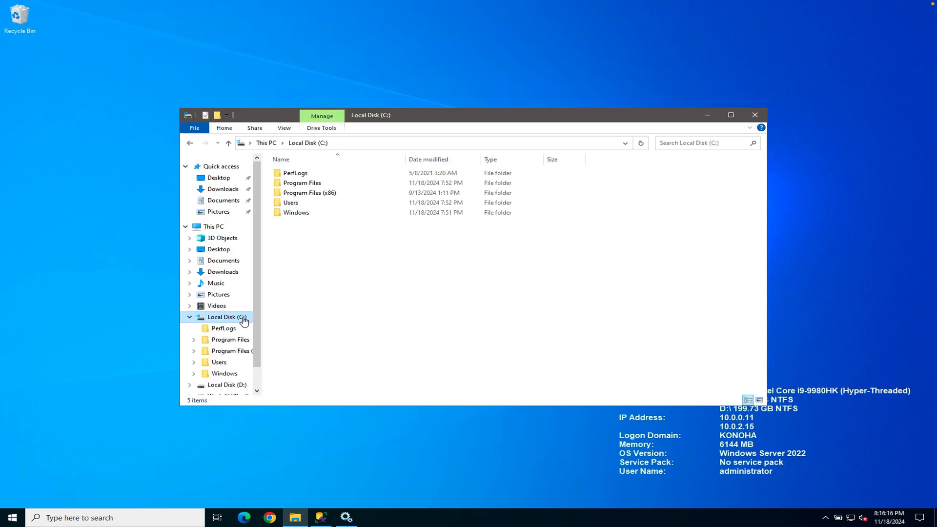
pyautogui.click(244, 342)
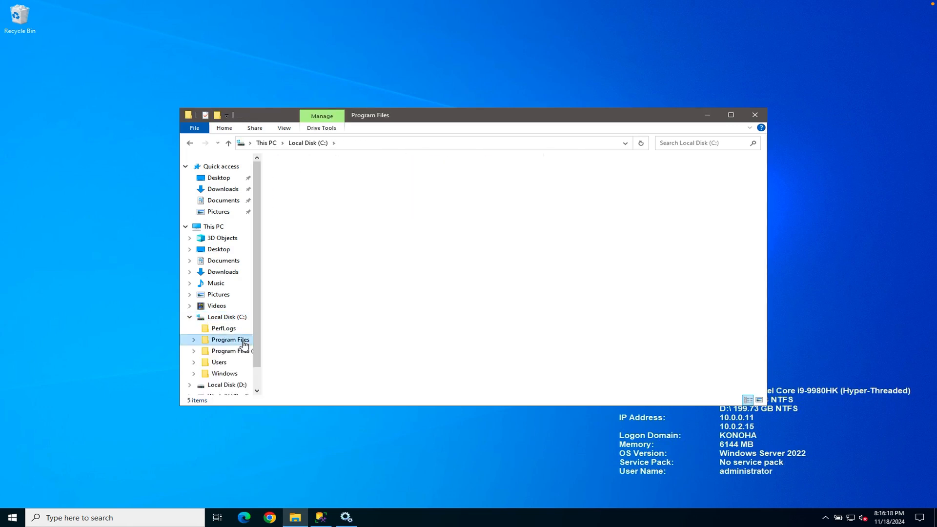
pyautogui.doubleClick(293, 192)
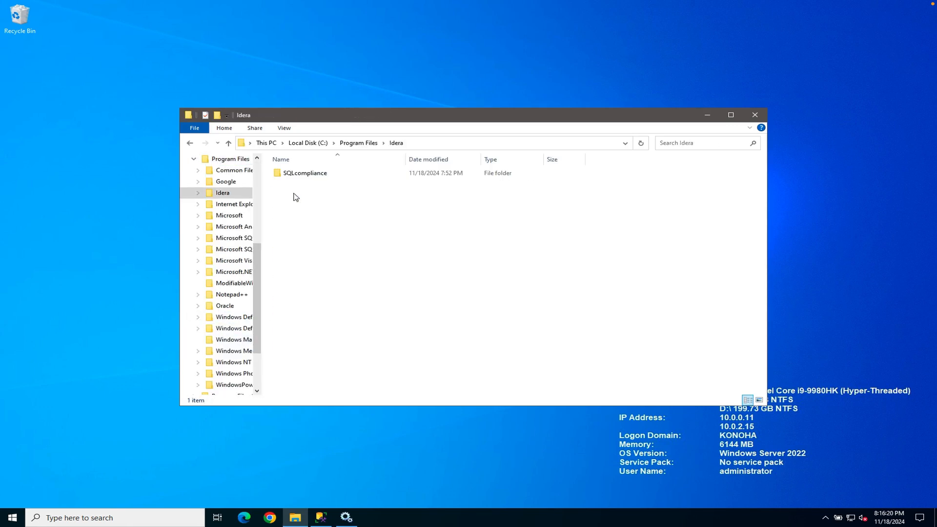
pyautogui.doubleClick(313, 175)
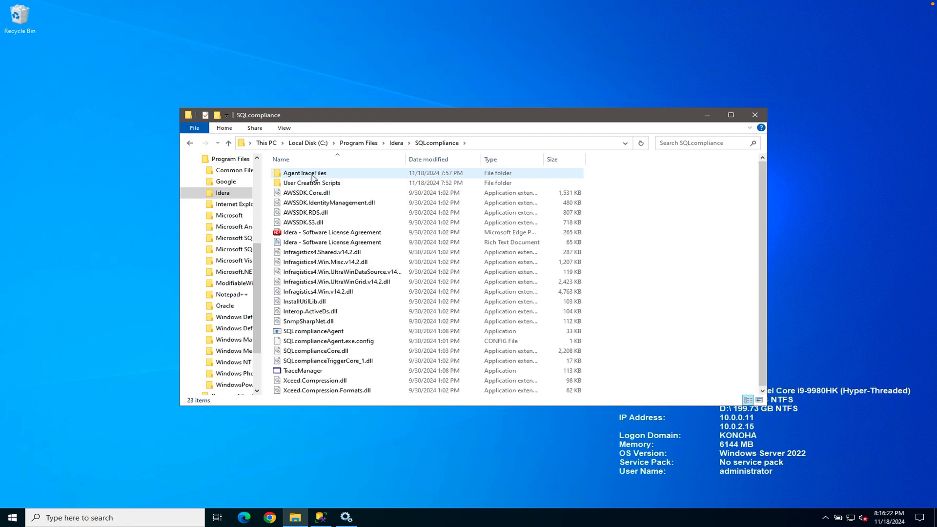
pyautogui.click(307, 176)
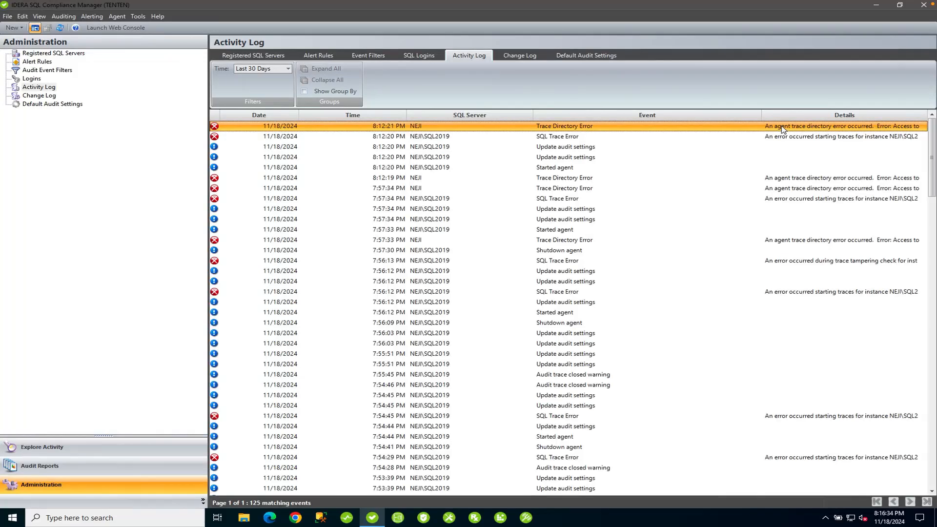
# Step: Back in SQL Compliance Manager, recheck the path named in the newest Trace Directory Error and return to the NEJI host
pyautogui.doubleClick(783, 128)
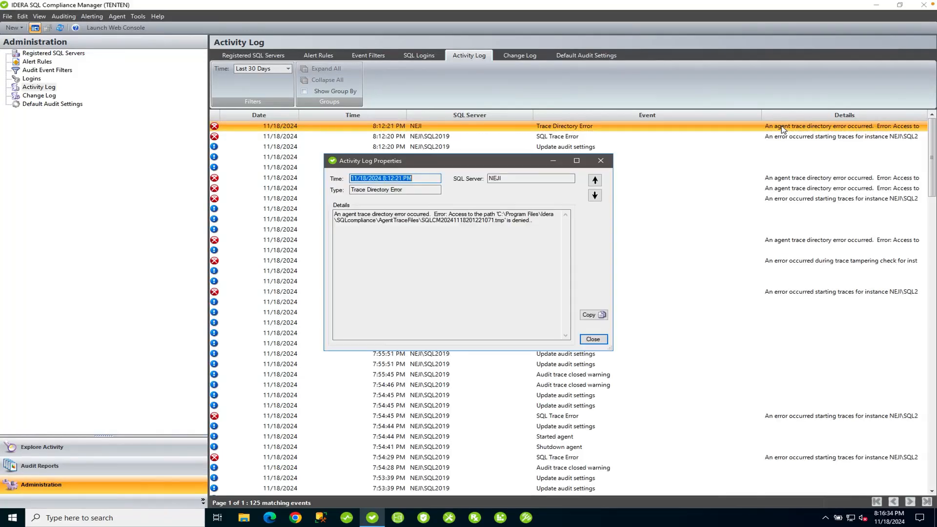
pyautogui.moveTo(498, 215); pyautogui.dragTo(482, 222)
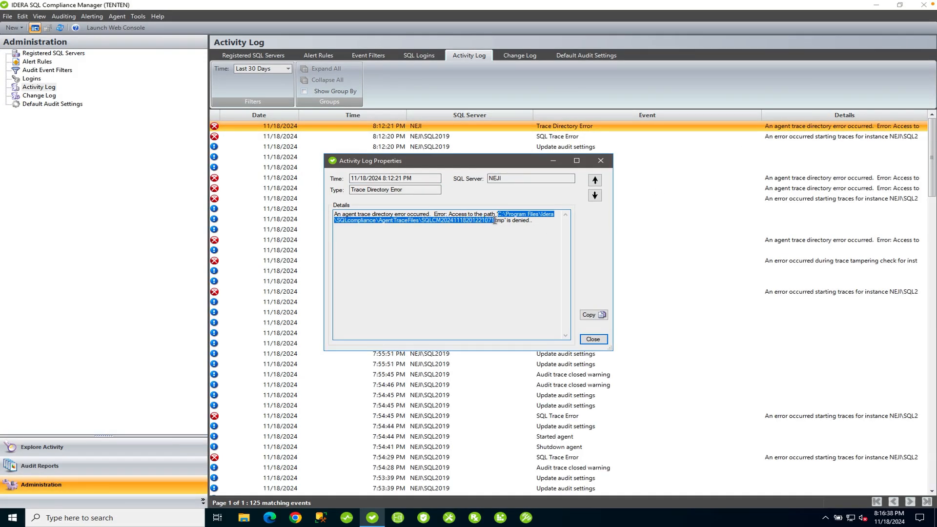
pyautogui.click(591, 340)
pyautogui.hotkey('ctrl', 'Left')
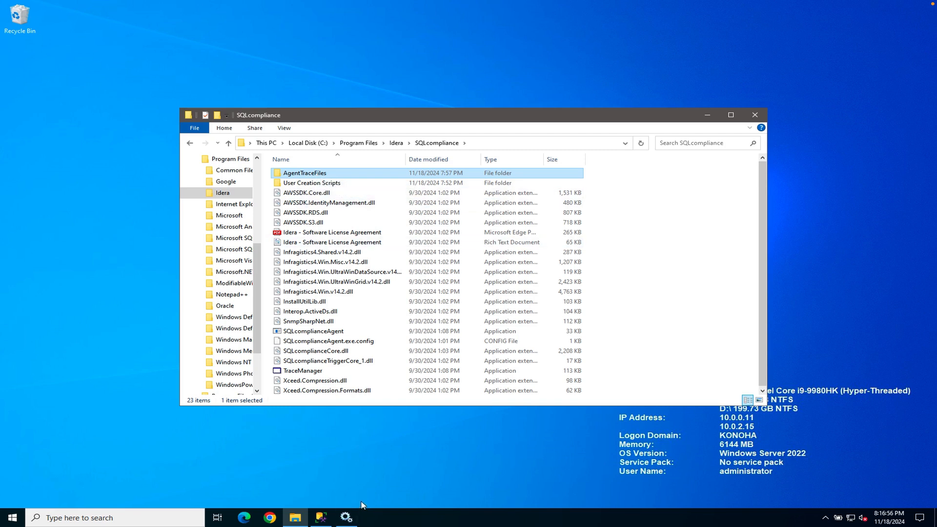
# Step: In the Services console, check which account the SQLcompliance Agent service logs on as, leaving its properties unchanged
pyautogui.click(346, 517)
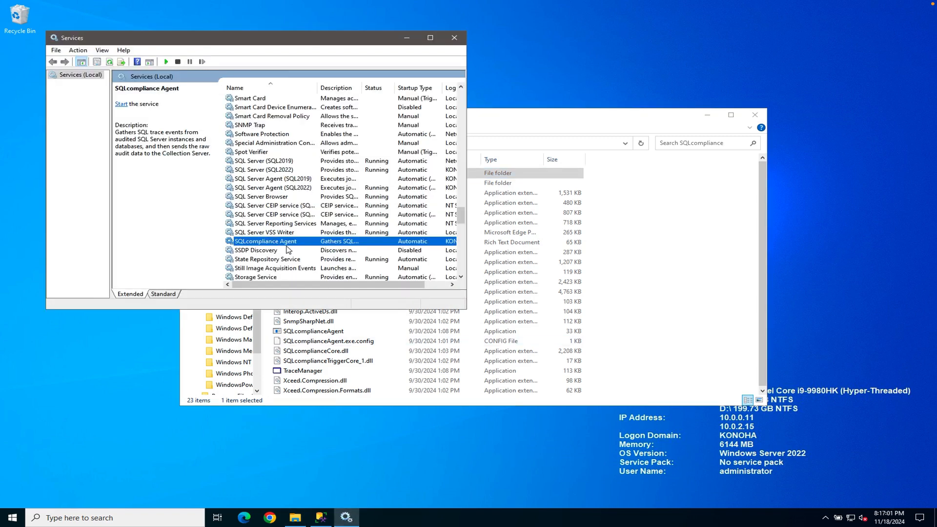
pyautogui.rightClick(362, 242)
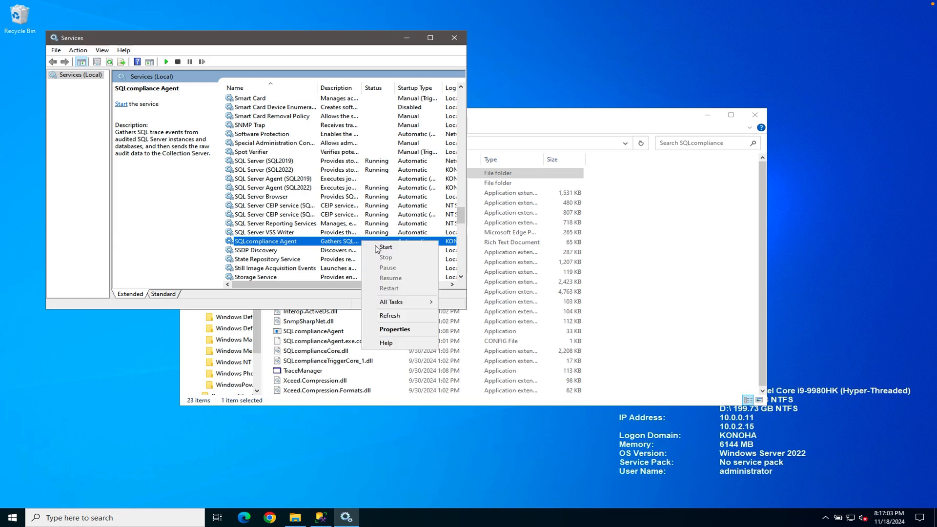
pyautogui.click(395, 330)
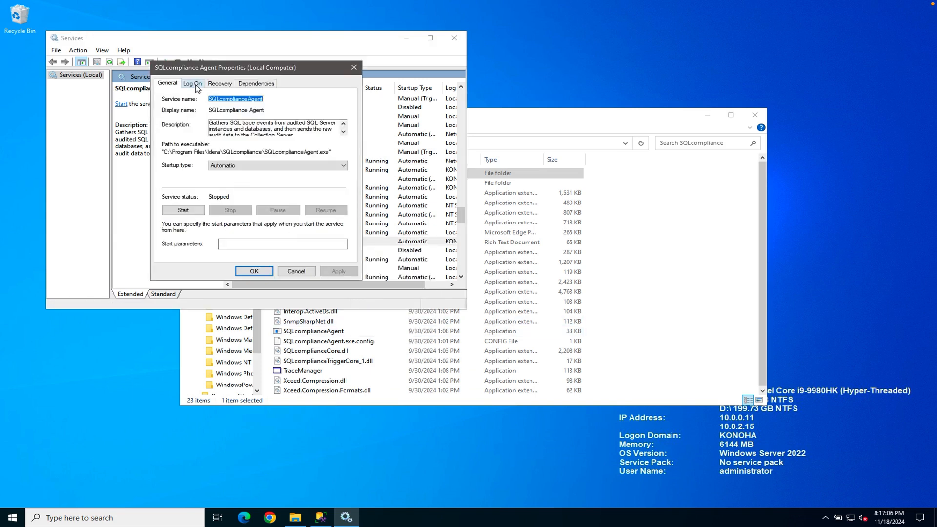
pyautogui.click(196, 85)
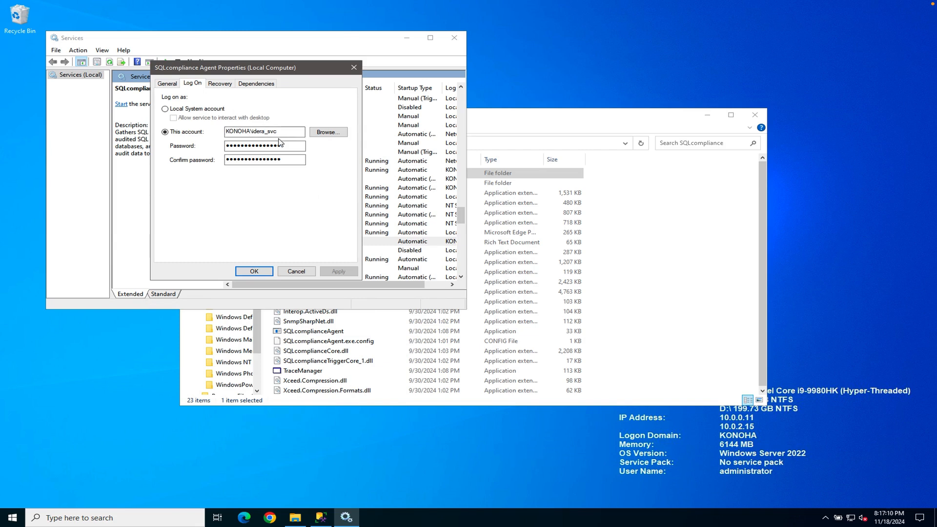
pyautogui.click(297, 271)
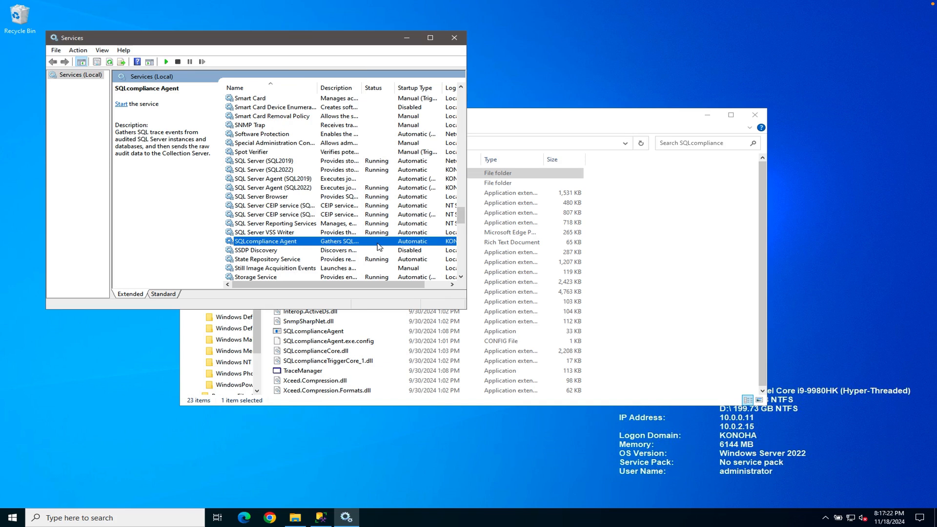
# Step: In File Explorer, allow the IDERA SERVICE account Full control of the AgentTraceFiles folder and apply the permissions
pyautogui.click(539, 128)
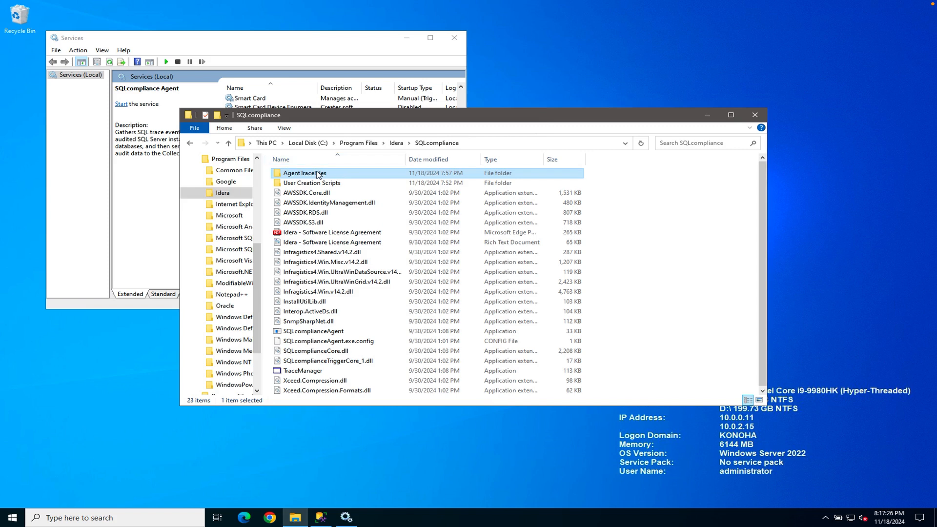
pyautogui.rightClick(319, 174)
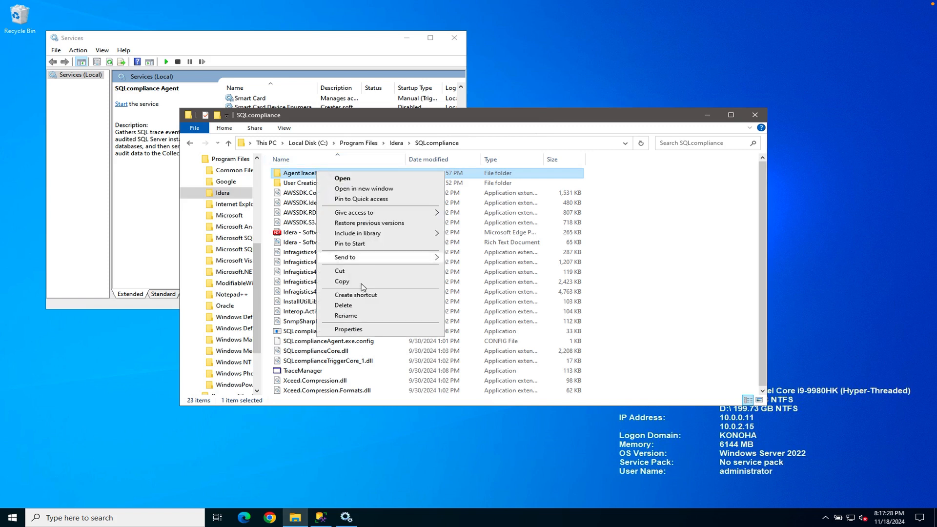
pyautogui.click(354, 327)
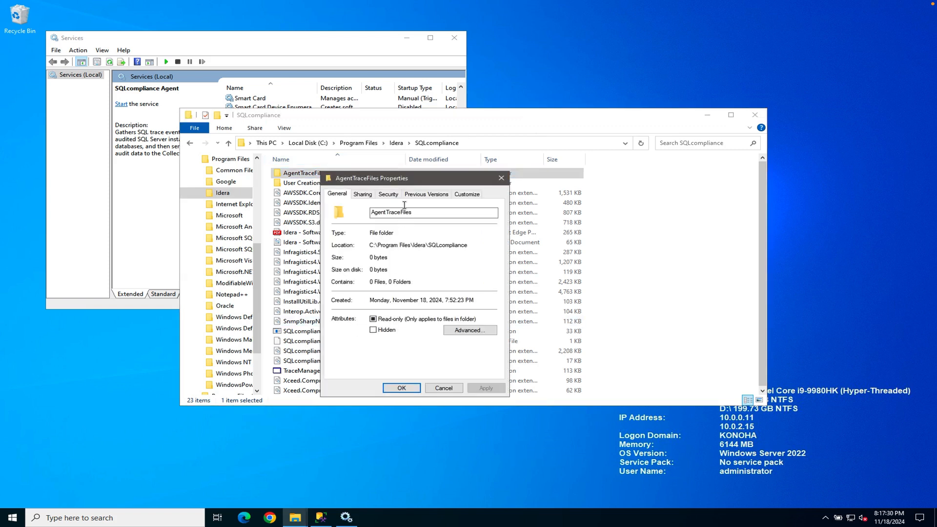
pyautogui.click(390, 195)
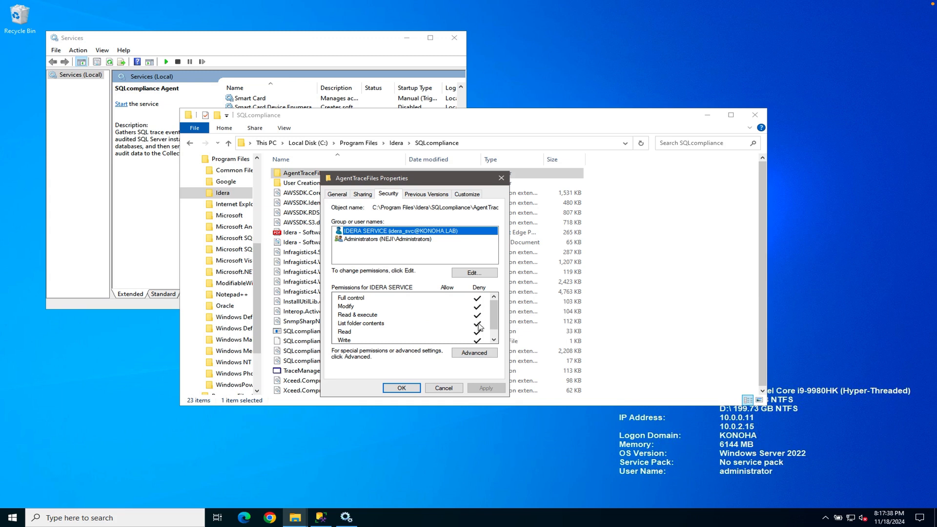
pyautogui.click(481, 274)
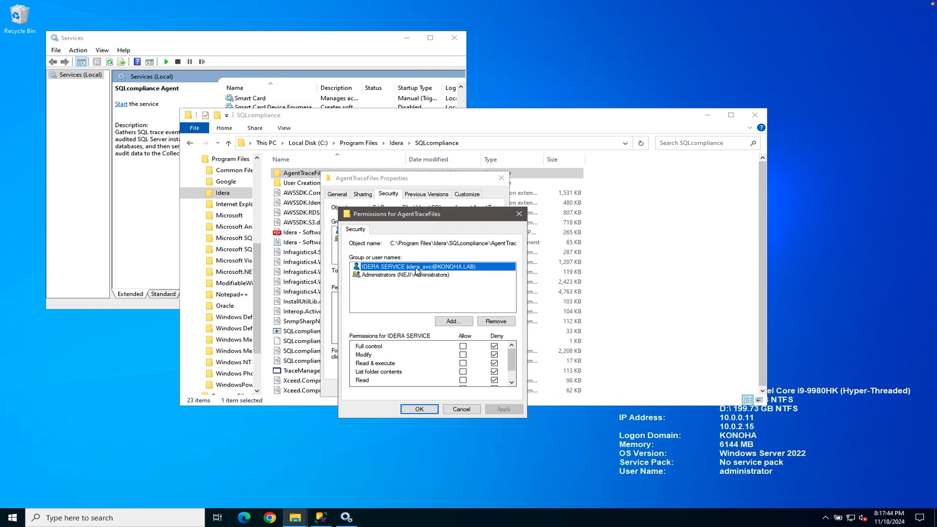
pyautogui.click(463, 346)
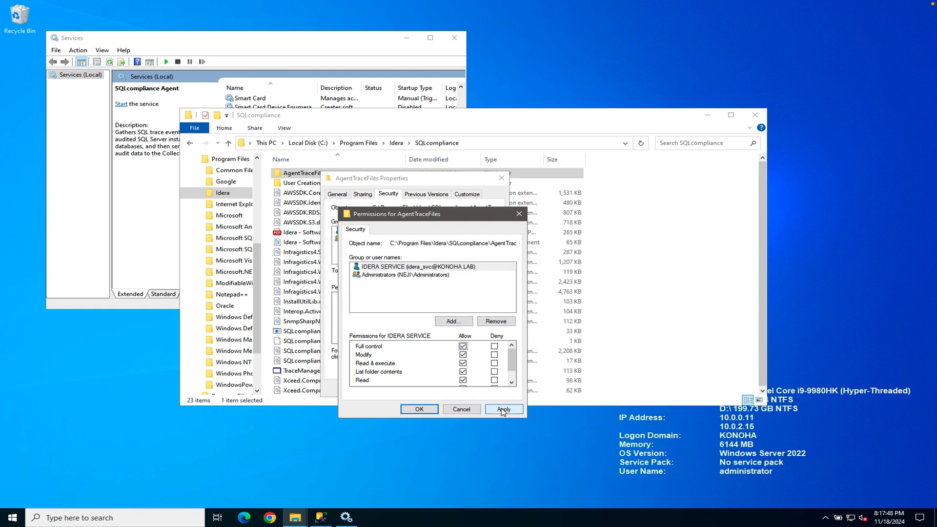
pyautogui.click(502, 410)
pyautogui.click(419, 409)
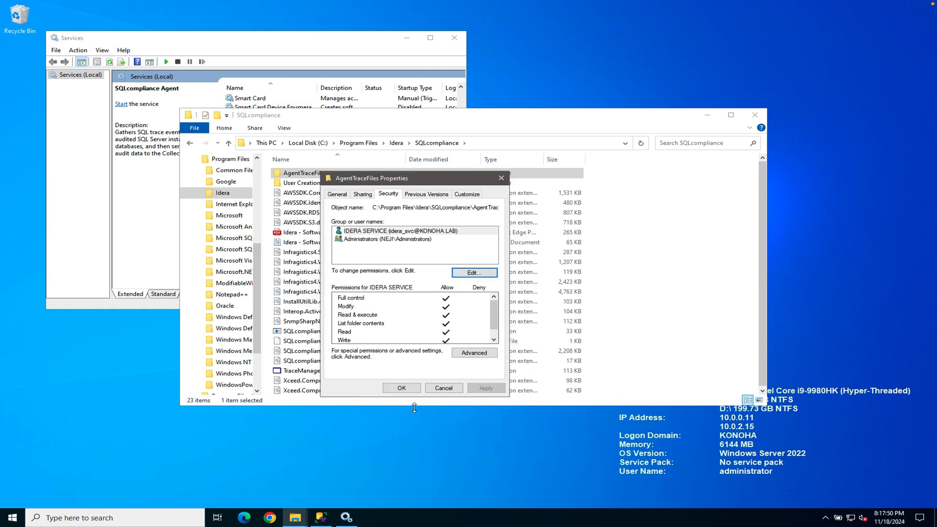
pyautogui.click(404, 391)
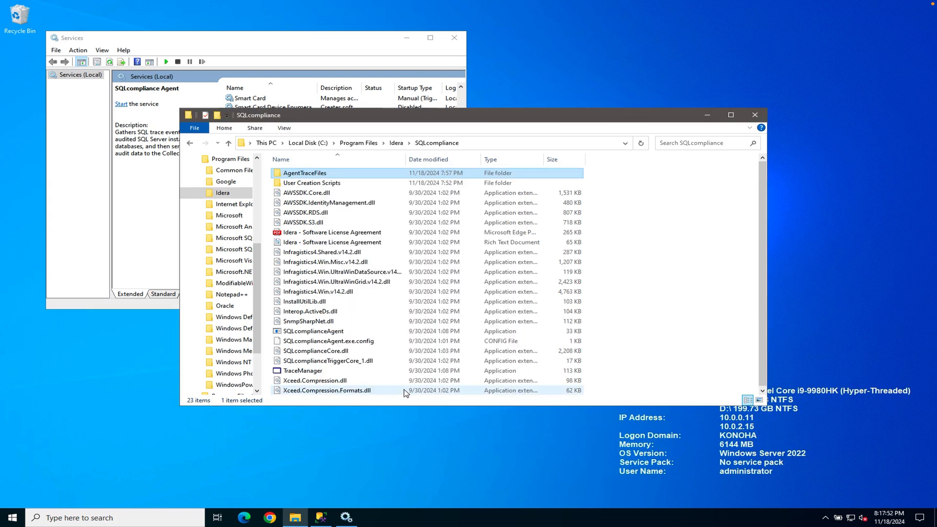
# Step: Return to the Services console and start the SQLcompliance Agent service
pyautogui.click(286, 41)
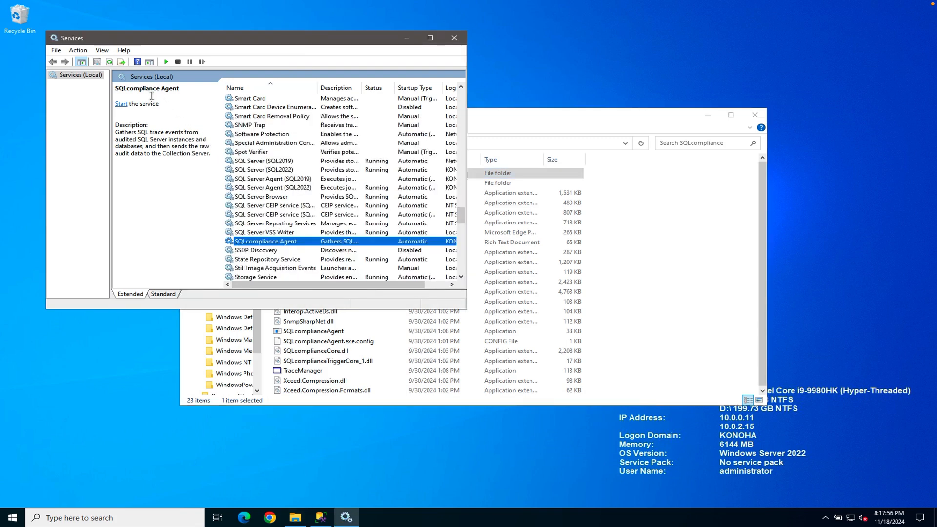
pyautogui.click(120, 104)
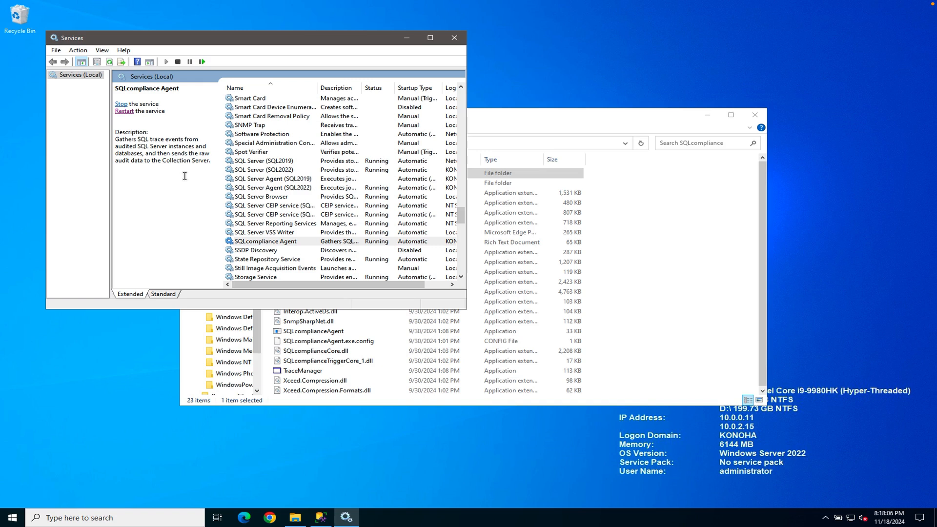
# Step: Open Event Viewer on the NEJI host and show the Windows Application log in a maximized window
pyautogui.press('super+r')
pyautogui.write('eventvwr')
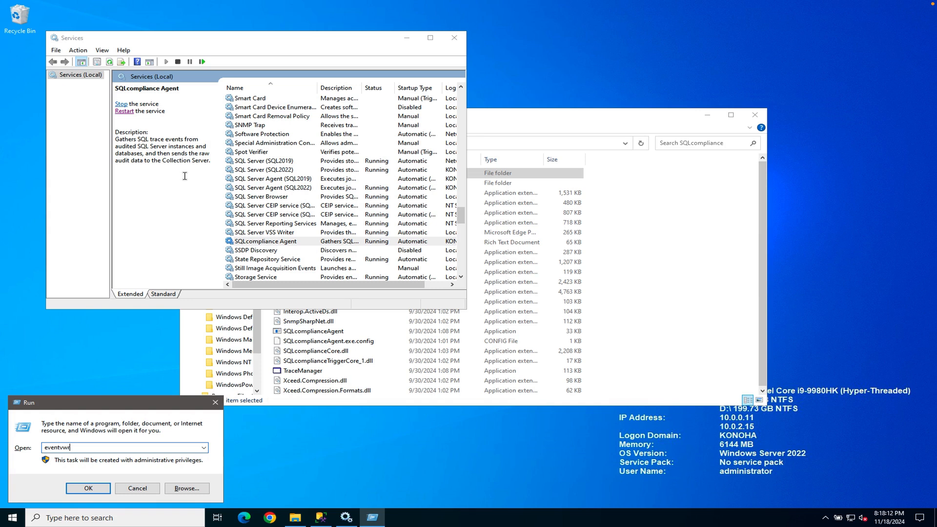
pyautogui.press('Return')
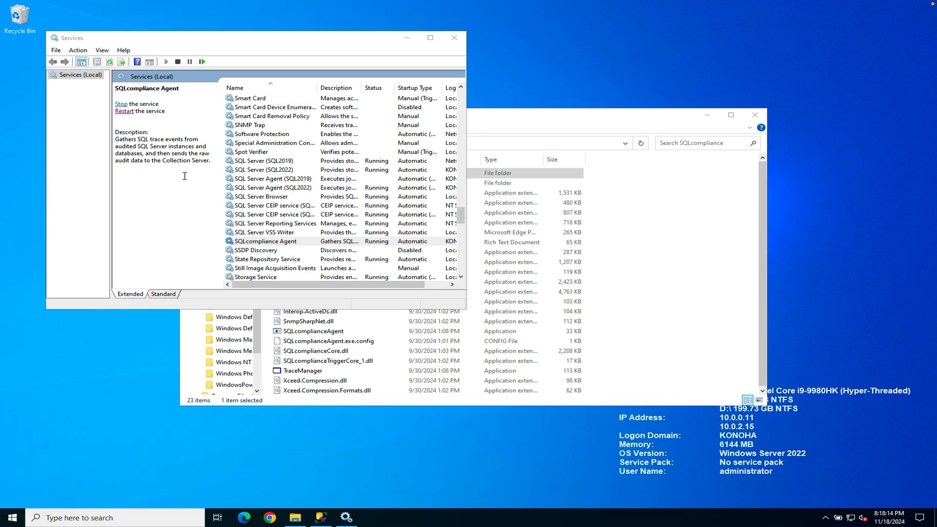
pyautogui.click(209, 264)
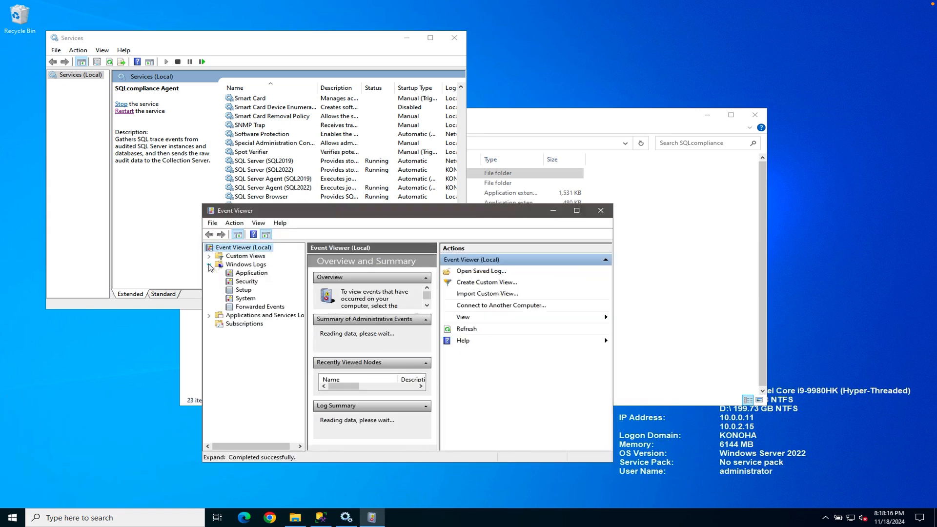
pyautogui.click(251, 273)
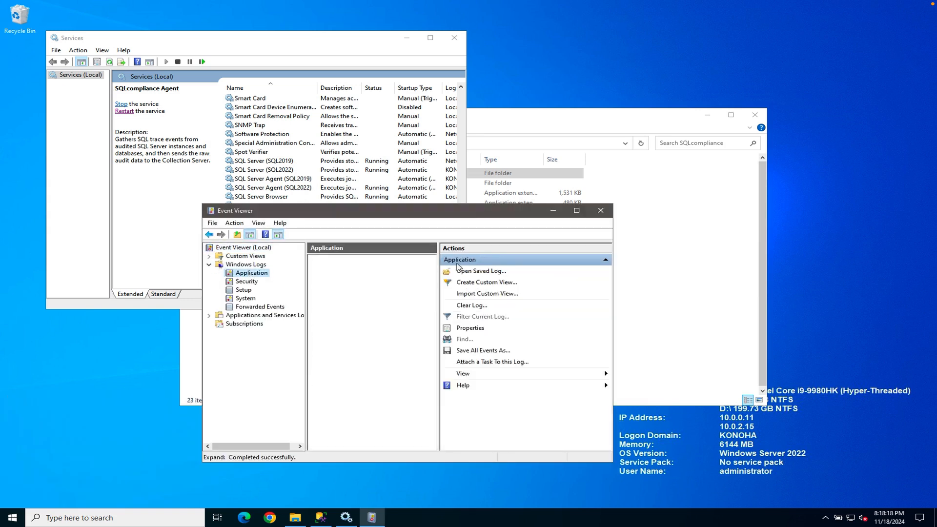
pyautogui.click(578, 211)
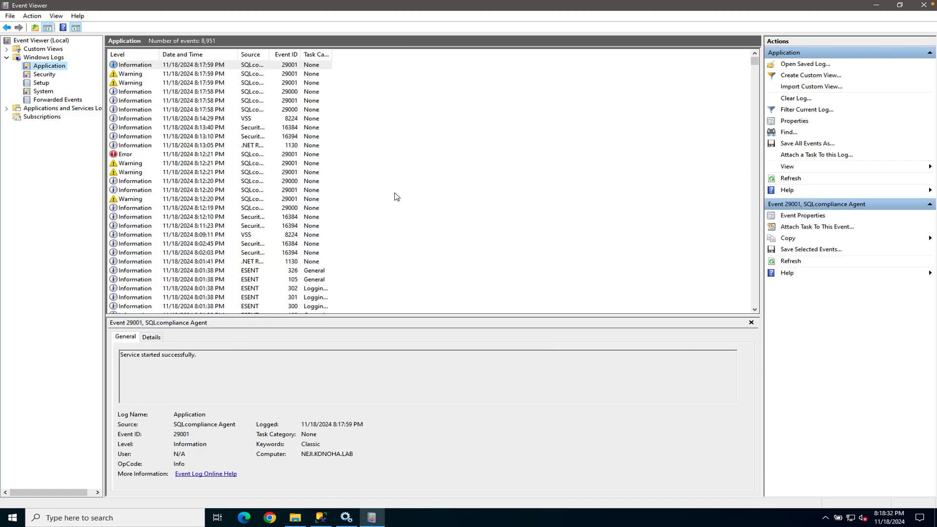
# Step: Read the exception text of the SQLcompliance Agent error event logged at 8:12:21 PM
pyautogui.click(222, 155)
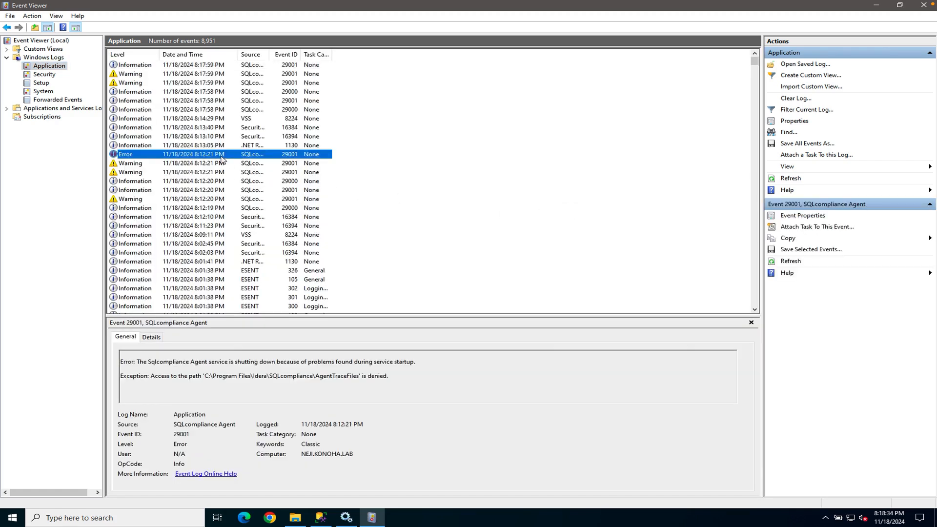
pyautogui.doubleClick(393, 377)
pyautogui.moveTo(307, 378); pyautogui.dragTo(197, 371)
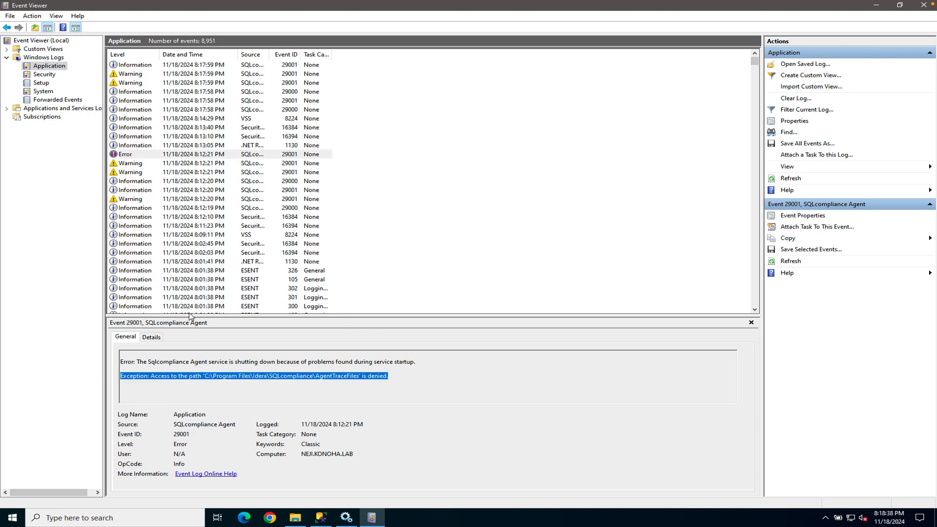
# Step: Review the SQLcompliance Agent events logged from 8:17:58 PM, including the older 8:17:59 PM warning's error text
pyautogui.click(214, 110)
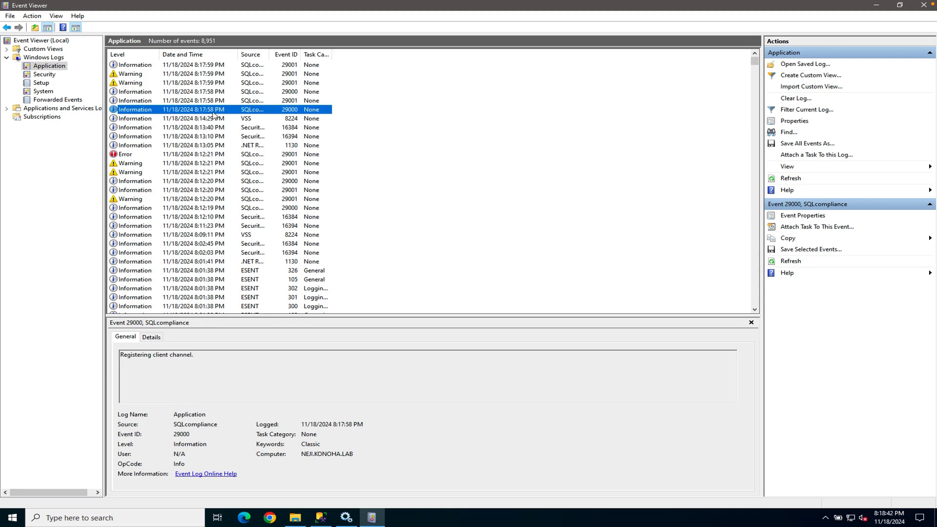
pyautogui.click(215, 101)
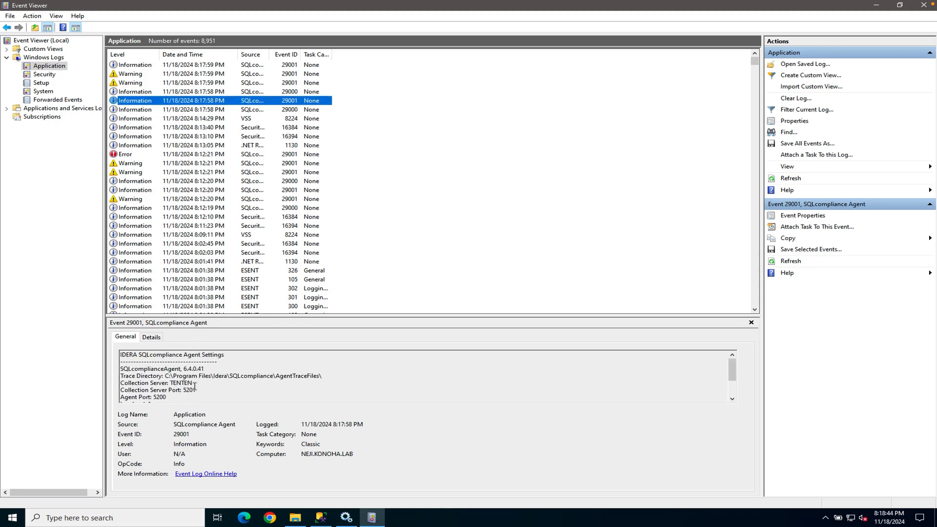
pyautogui.moveTo(121, 370); pyautogui.dragTo(196, 370)
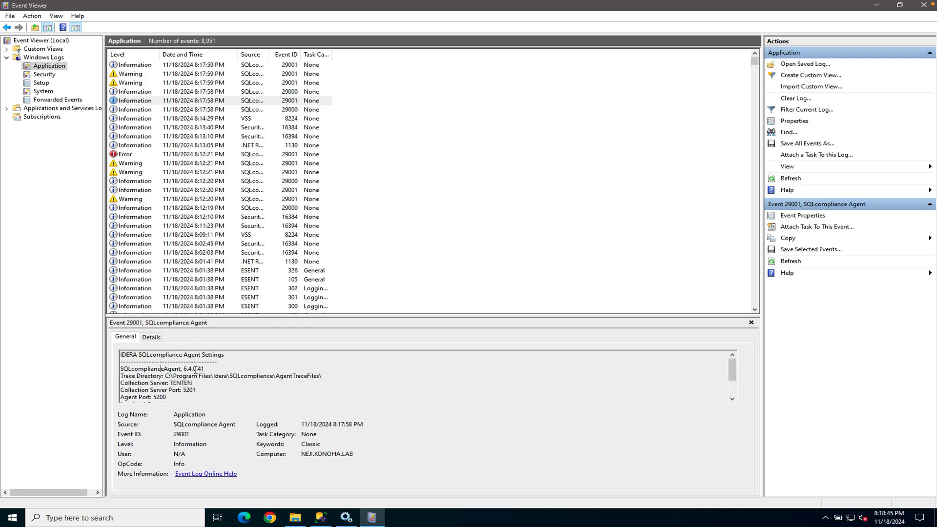
pyautogui.click(216, 92)
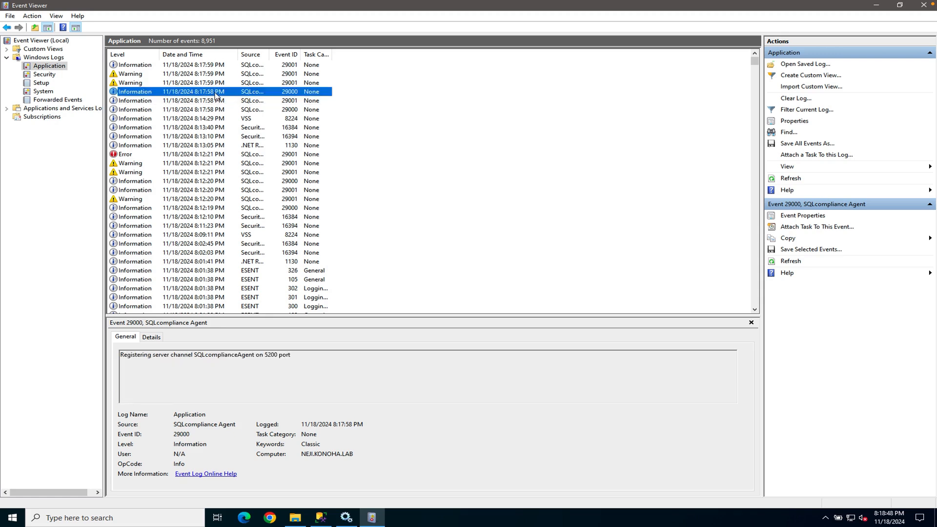
pyautogui.click(213, 86)
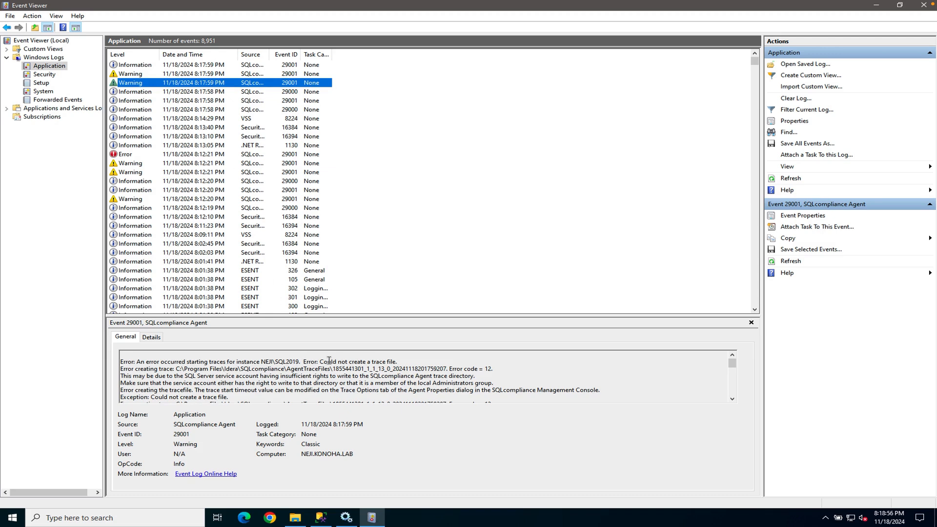
pyautogui.moveTo(304, 362); pyautogui.dragTo(397, 362)
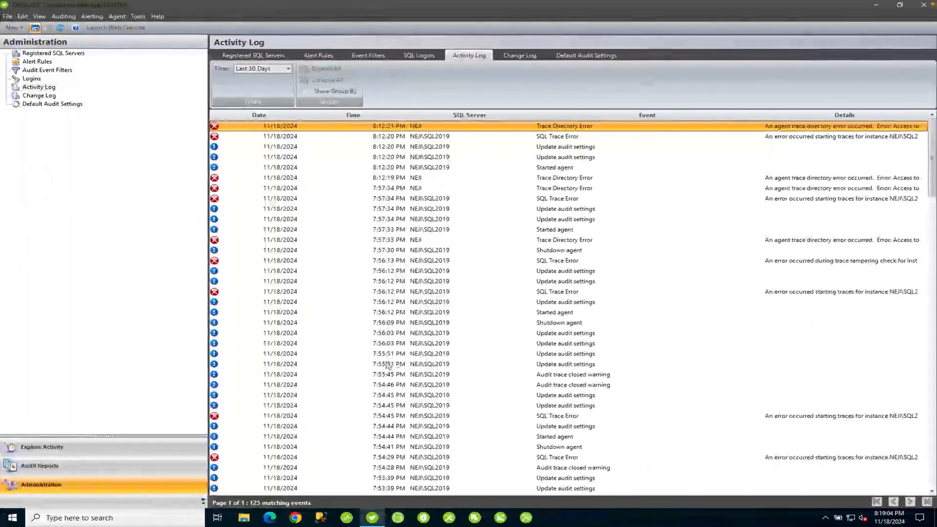
# Step: Switch to SQL Compliance Manager and follow the server status of NEJI\SQL2019 to the Activity Log
pyautogui.click(135, 453)
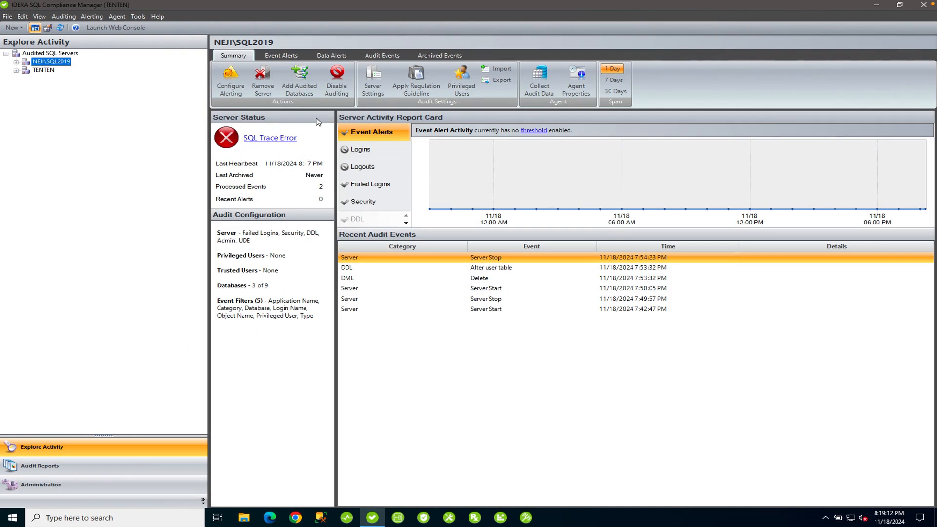
pyautogui.click(286, 139)
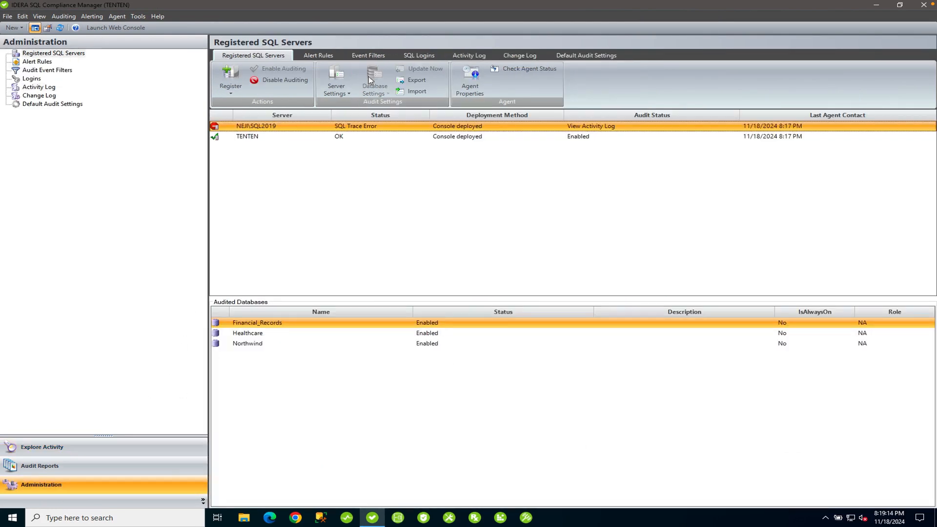
pyautogui.click(470, 56)
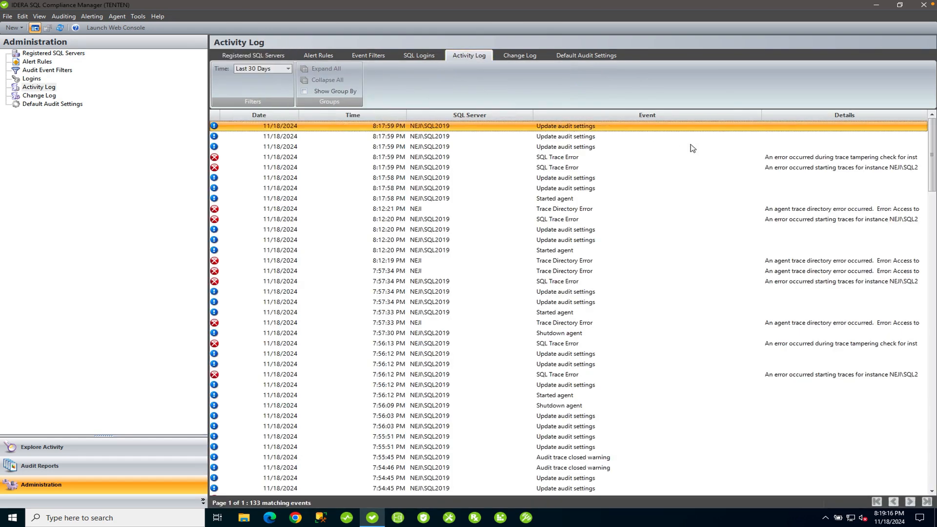
# Step: Open the 8:17:59 PM SQL Trace Error about starting traces and read its error and probable-cause text
pyautogui.doubleClick(786, 168)
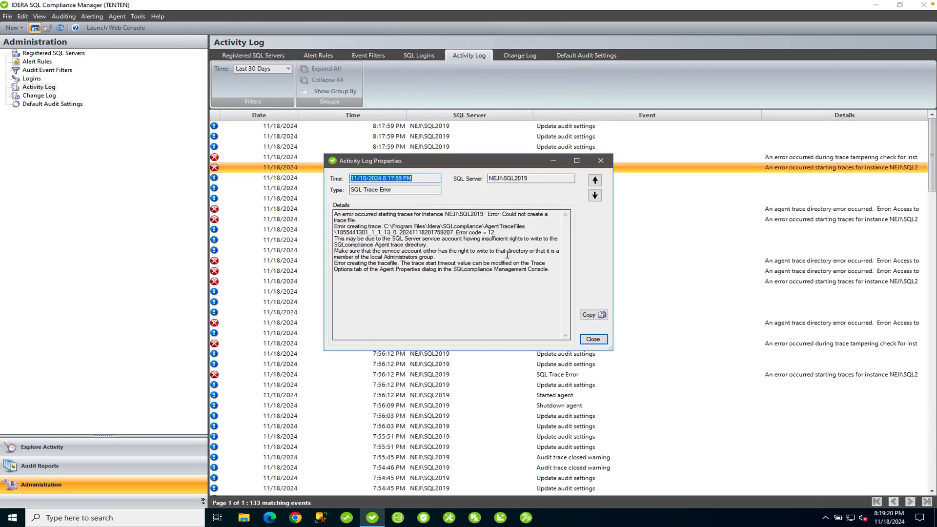
pyautogui.moveTo(335, 218)
pyautogui.mouseDown()
pyautogui.moveTo(506, 227)
pyautogui.moveTo(343, 219)
pyautogui.moveTo(335, 233)
pyautogui.mouseUp()
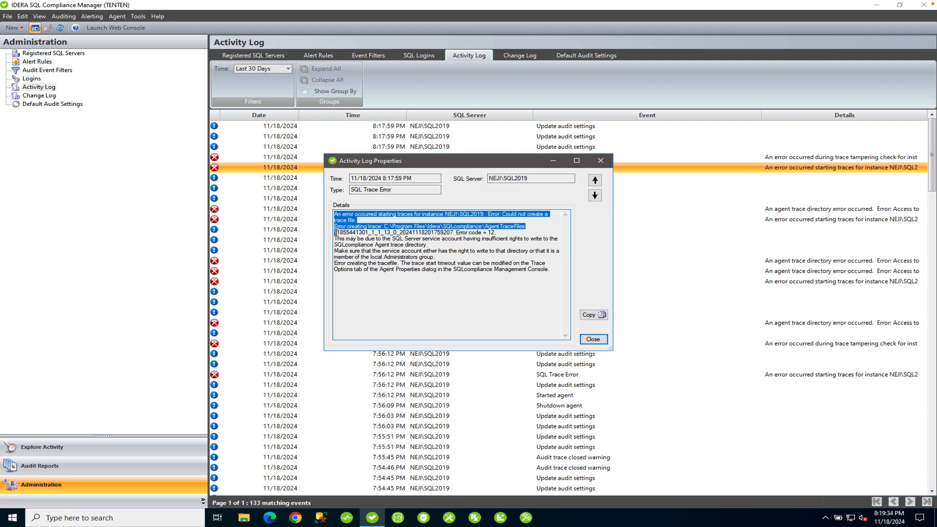
pyautogui.click(336, 239)
pyautogui.moveTo(336, 239); pyautogui.dragTo(439, 245)
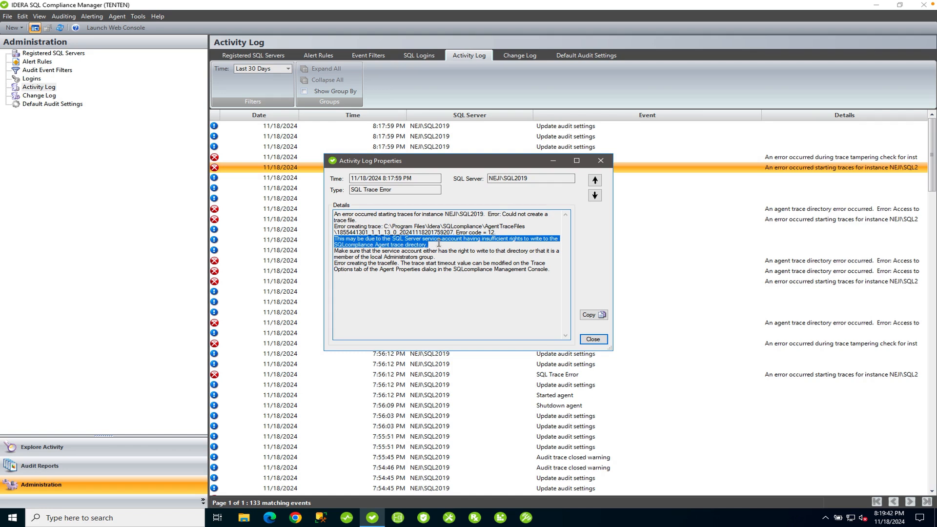
pyautogui.click(439, 243)
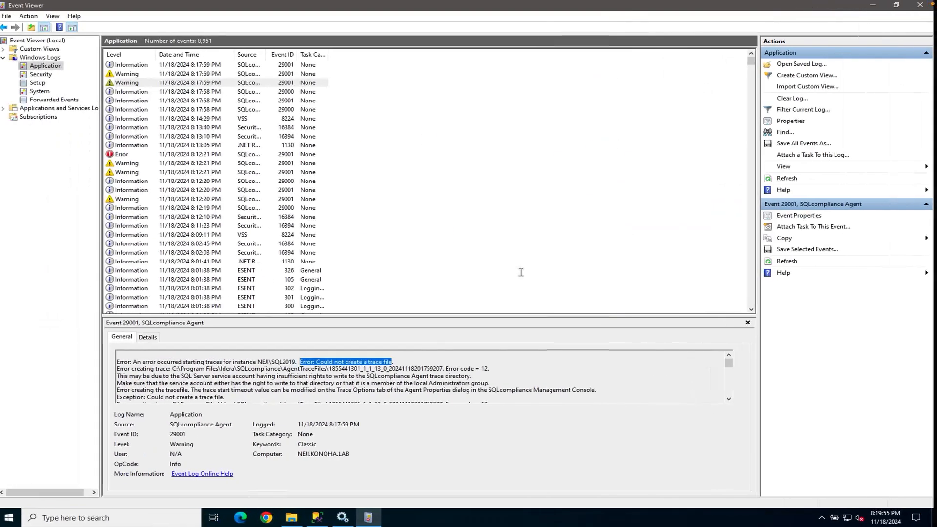
# Step: Back on the NEJI host, check in the Services console which account SQL Server (SQL2019) logs on as
pyautogui.click(876, 6)
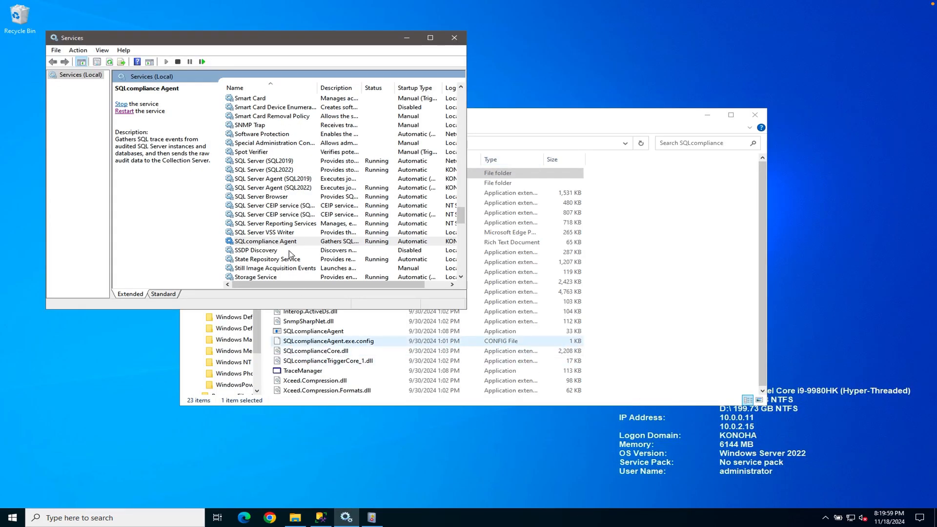
pyautogui.click(289, 163)
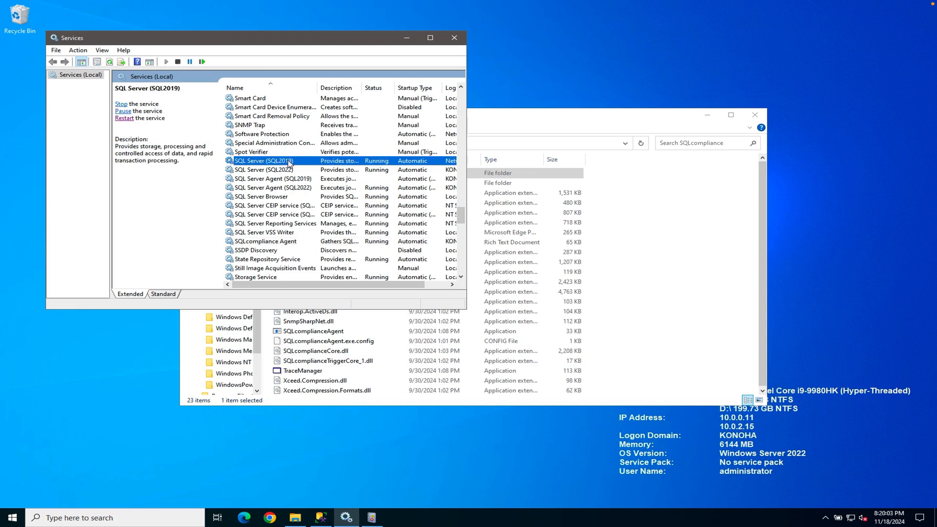
pyautogui.doubleClick(284, 163)
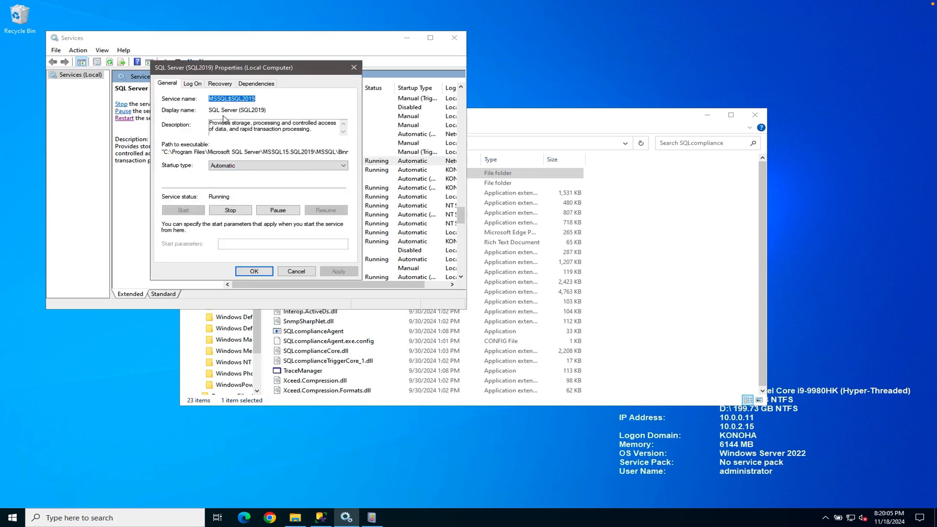
pyautogui.click(199, 85)
pyautogui.moveTo(272, 132); pyautogui.dragTo(194, 128)
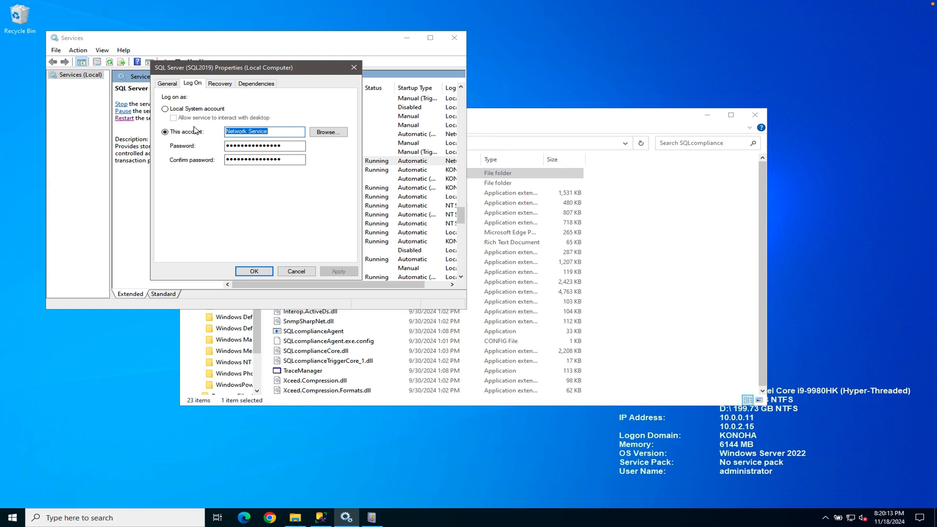
# Step: In File Explorer, open the security permissions of the AgentTraceFiles folder for editing
pyautogui.click(545, 120)
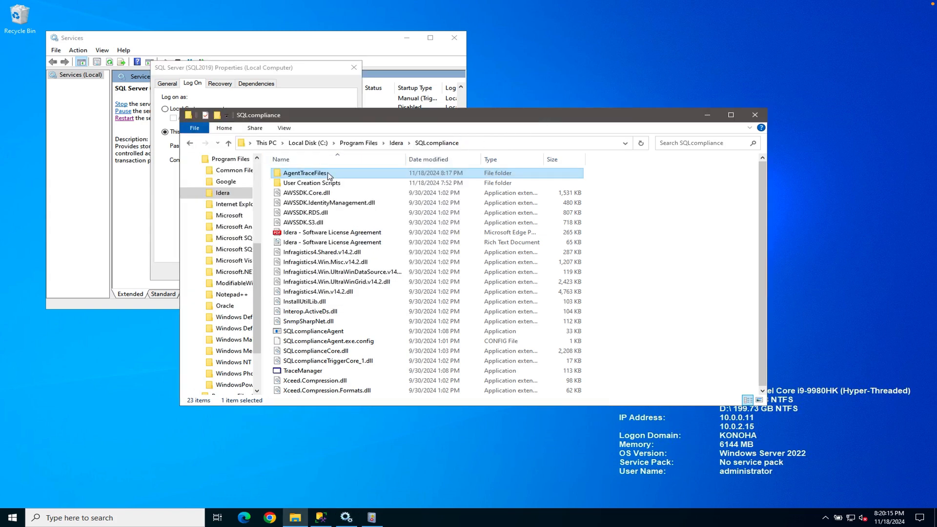
pyautogui.rightClick(328, 176)
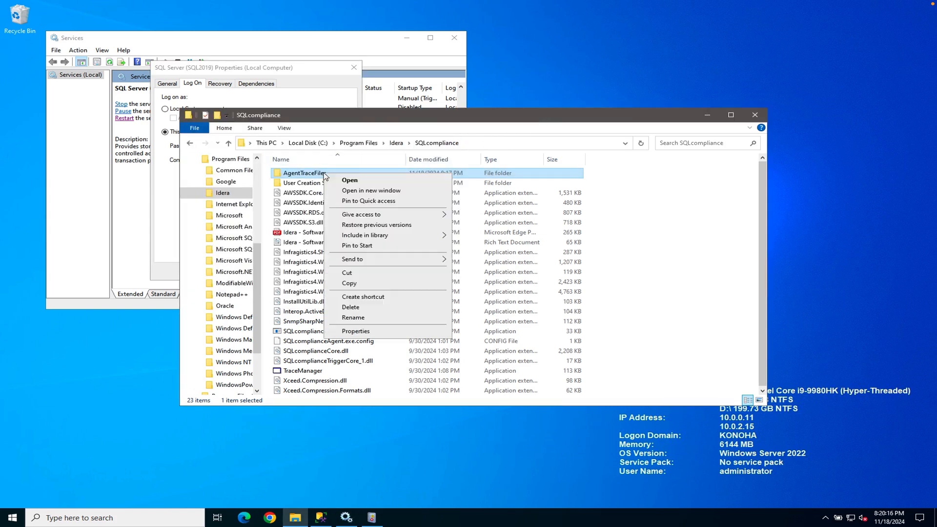
pyautogui.click(358, 331)
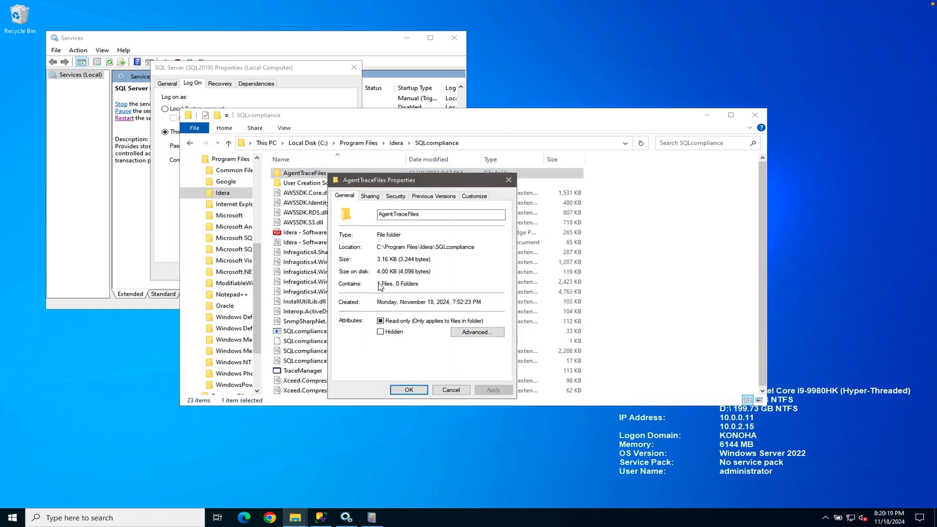
pyautogui.click(396, 198)
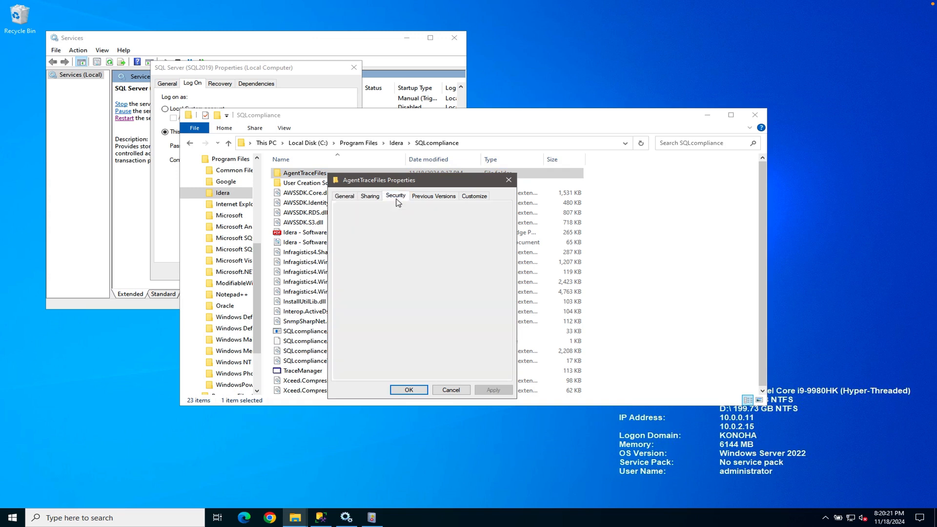
pyautogui.click(479, 276)
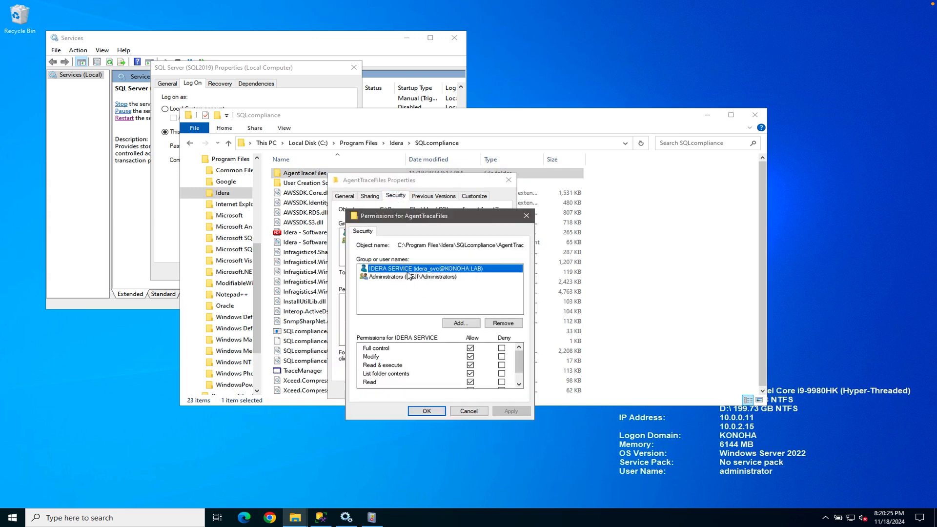
# Step: Add NETWORK SERVICE to the AgentTraceFiles permissions, allow it Full control and apply the change
pyautogui.click(459, 324)
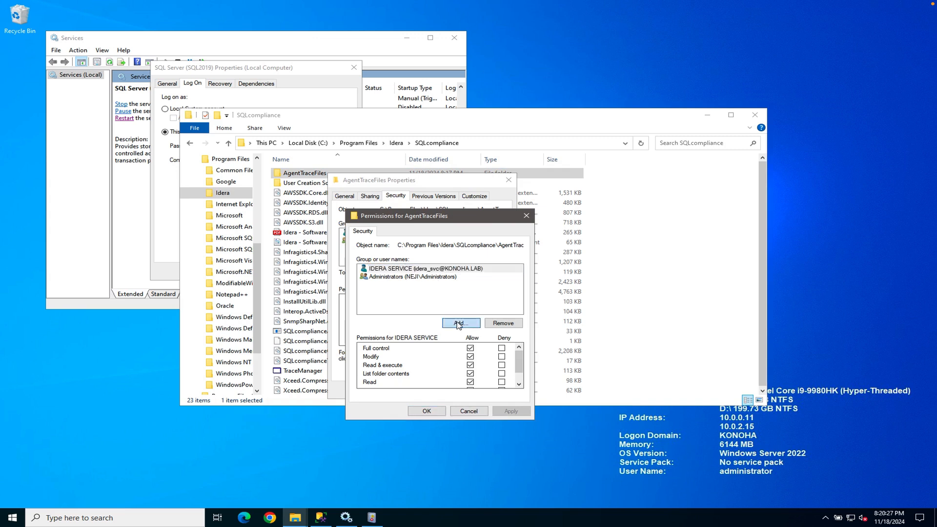
pyautogui.click(554, 258)
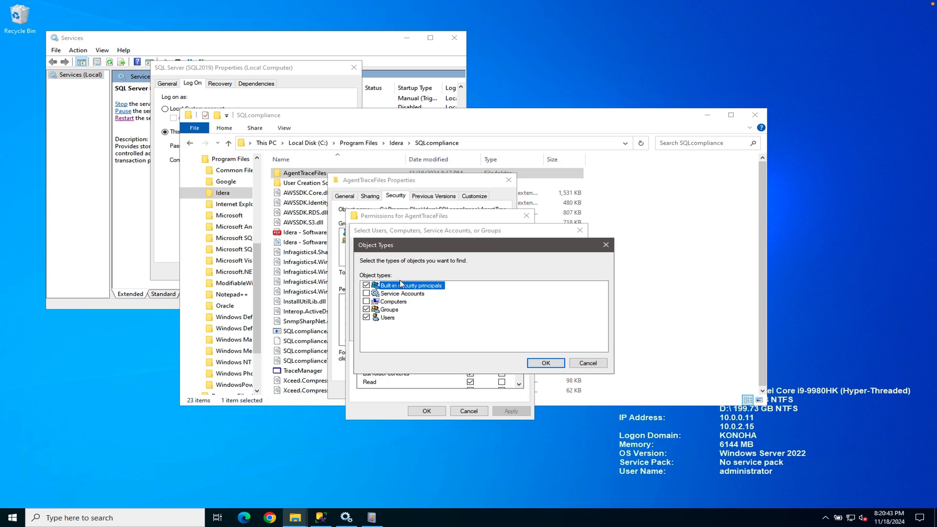
pyautogui.click(588, 364)
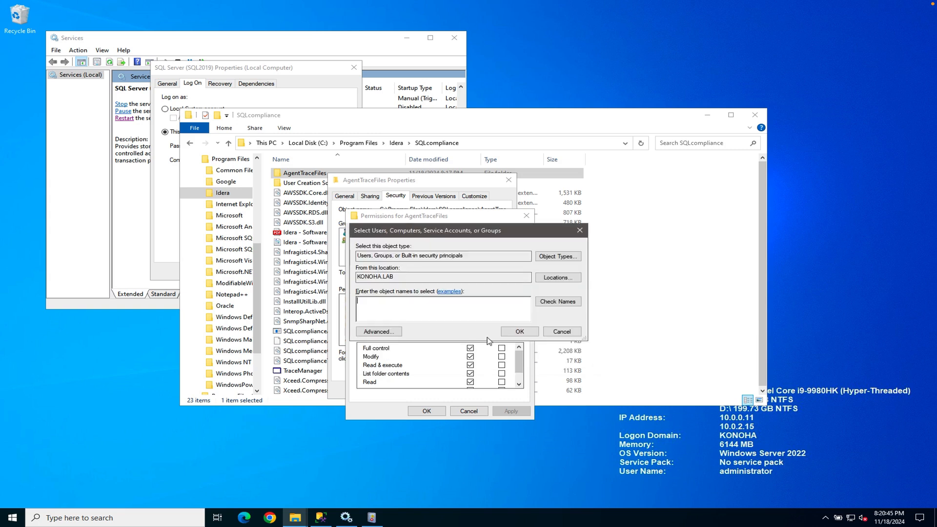
pyautogui.click(416, 310)
pyautogui.write('NETWORK SERVICE')
pyautogui.click(560, 303)
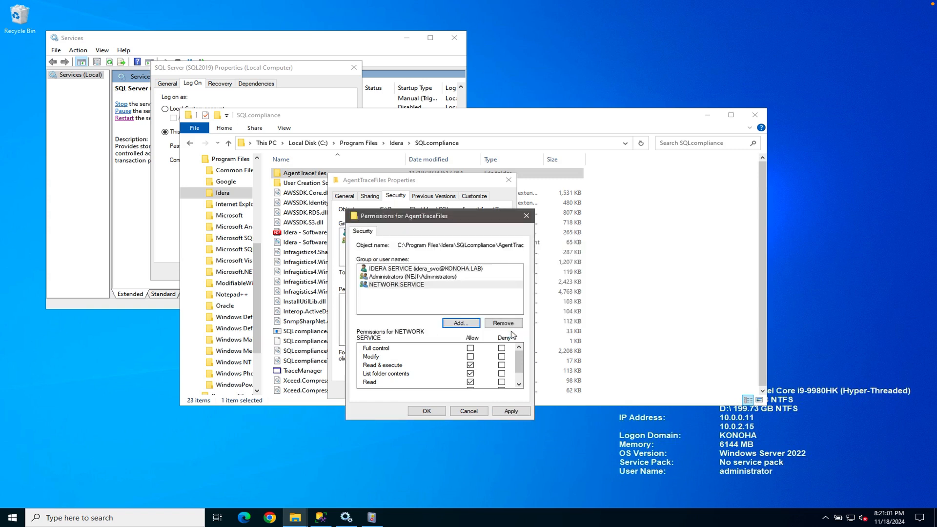
pyautogui.click(471, 349)
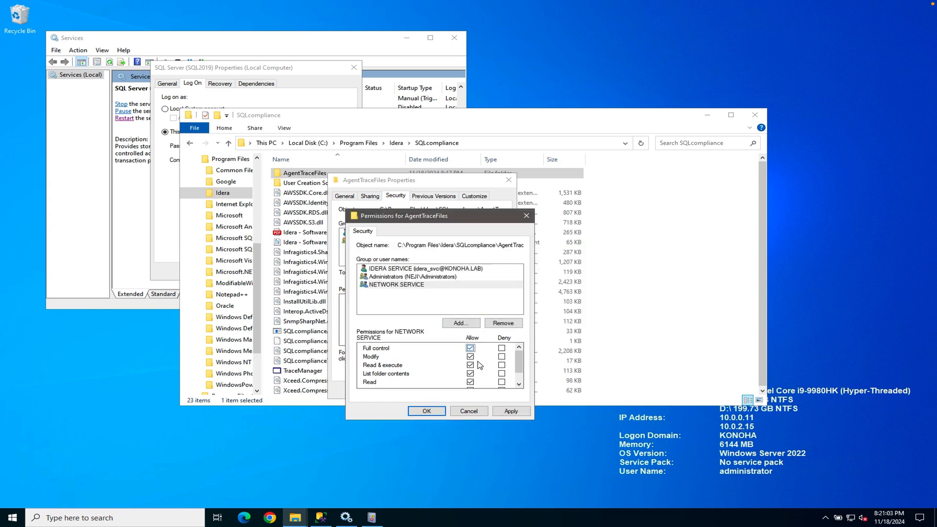
pyautogui.click(511, 412)
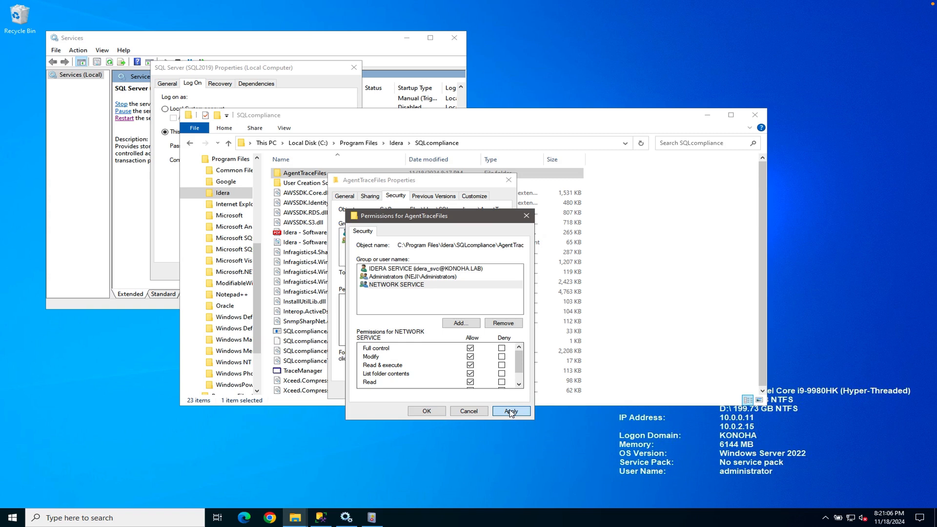
# Step: Accept the AgentTraceFiles permissions and close the properties of both the folder and the SQL Server (SQL2019) service
pyautogui.click(429, 409)
pyautogui.click(413, 390)
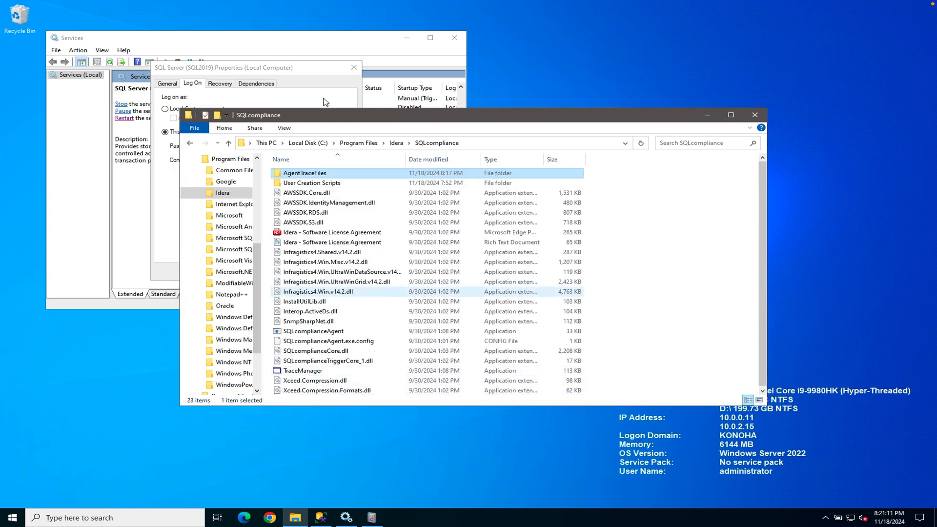
pyautogui.click(313, 72)
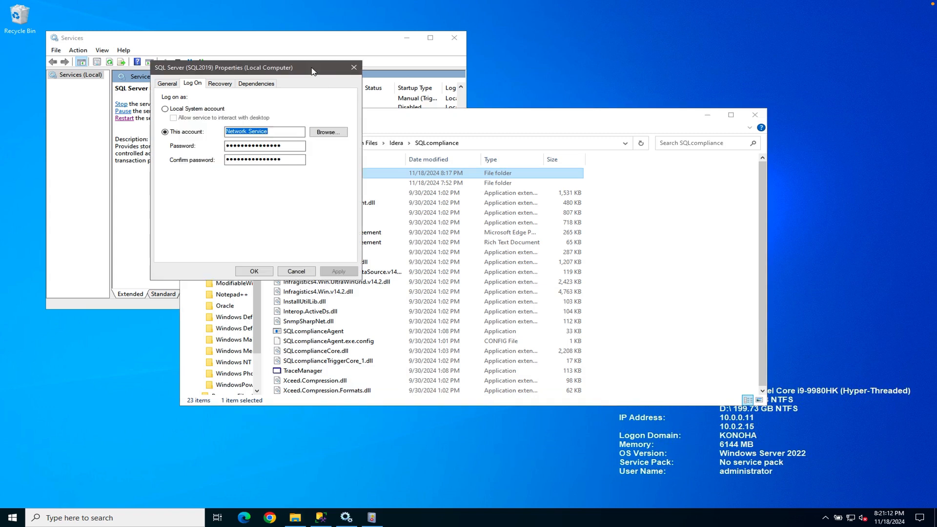
pyautogui.click(354, 68)
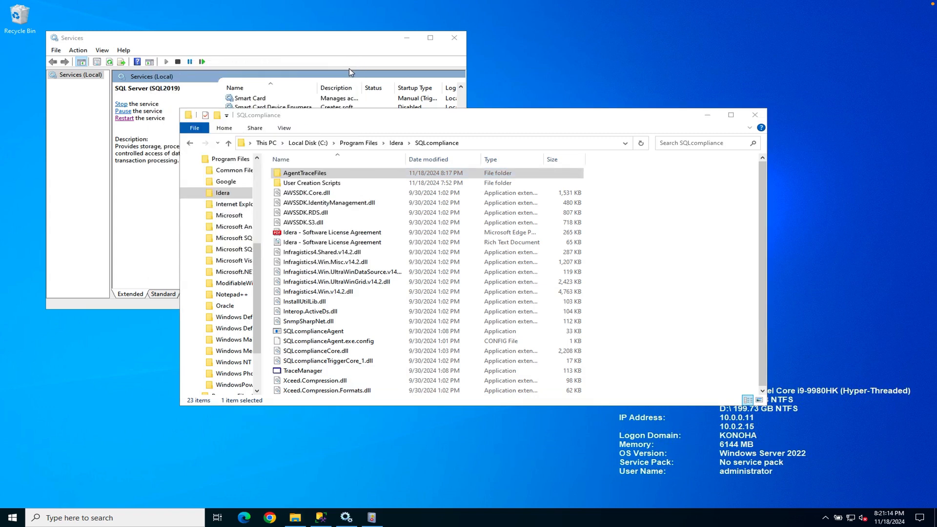
# Step: Restart the SQLcompliance Agent service in the Services console
pyautogui.click(300, 45)
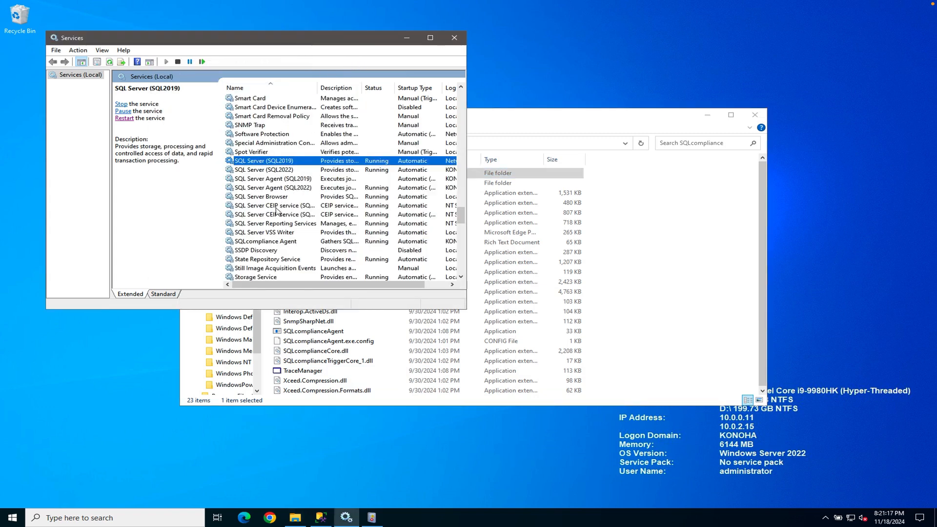
pyautogui.click(275, 241)
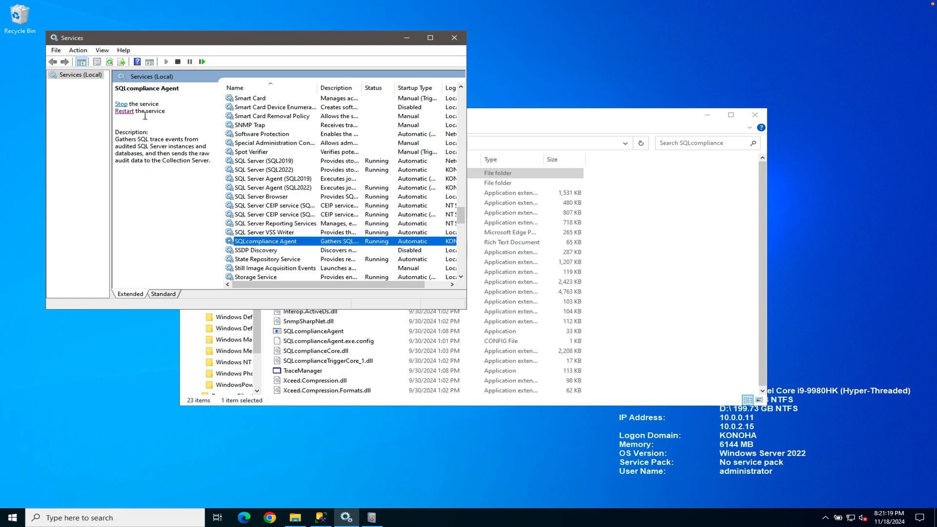
pyautogui.click(124, 111)
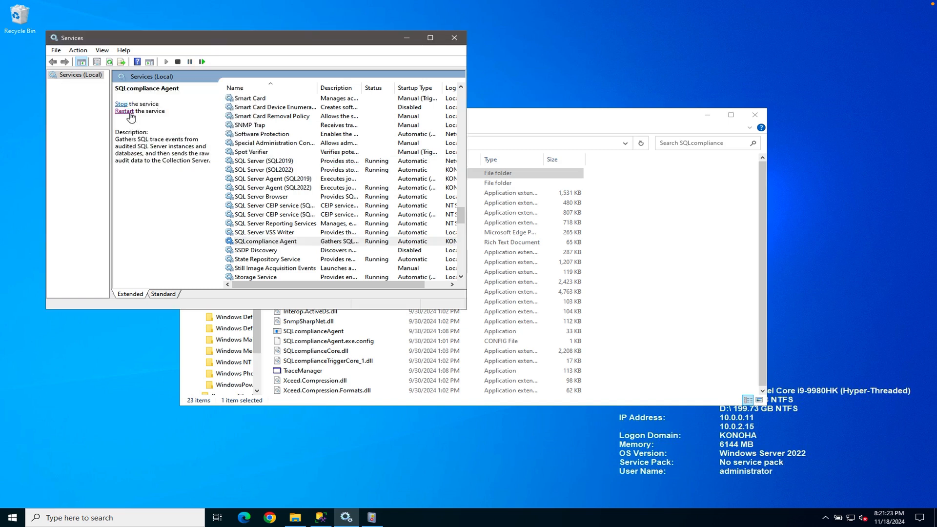
# Step: Switch to Event Viewer, refresh the Application log and examine the SQLcompliance Agent events logged after the restart for trace errors
pyautogui.click(372, 519)
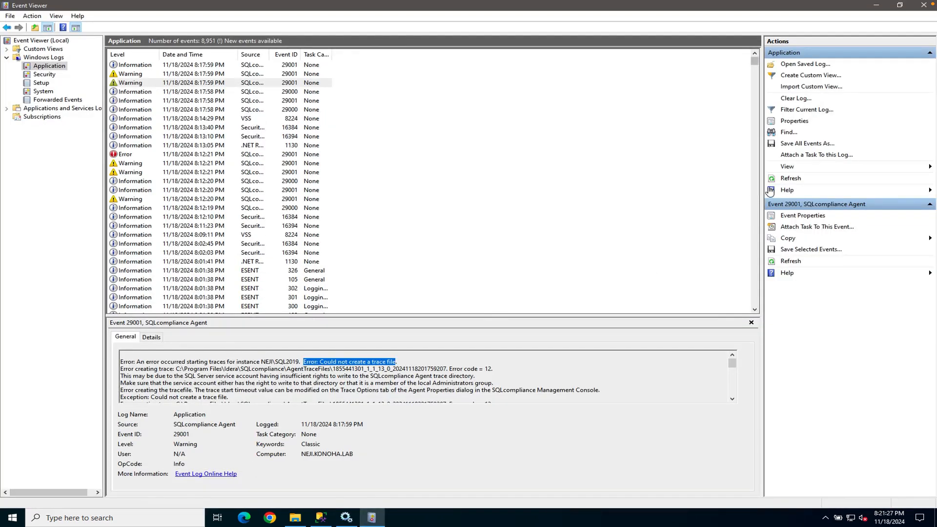
pyautogui.click(791, 179)
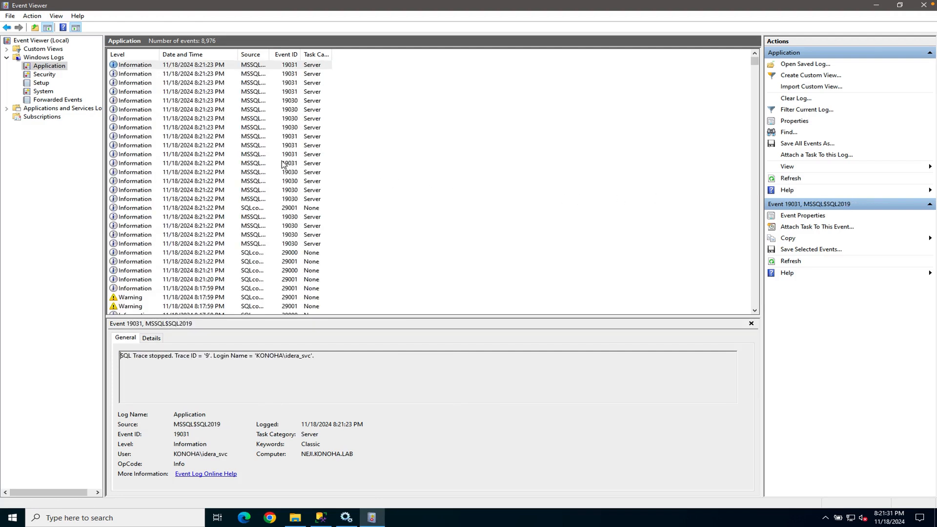
pyautogui.click(214, 298)
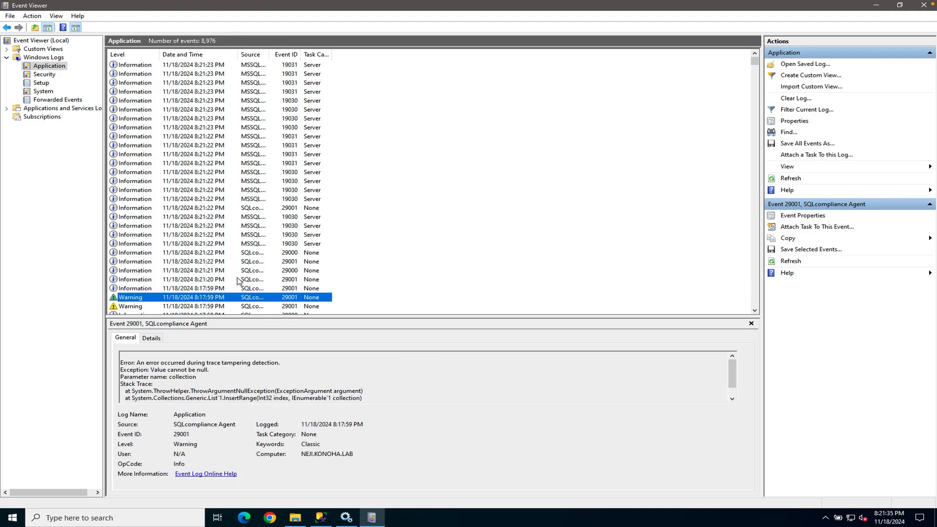
pyautogui.click(250, 253)
pyautogui.click(246, 261)
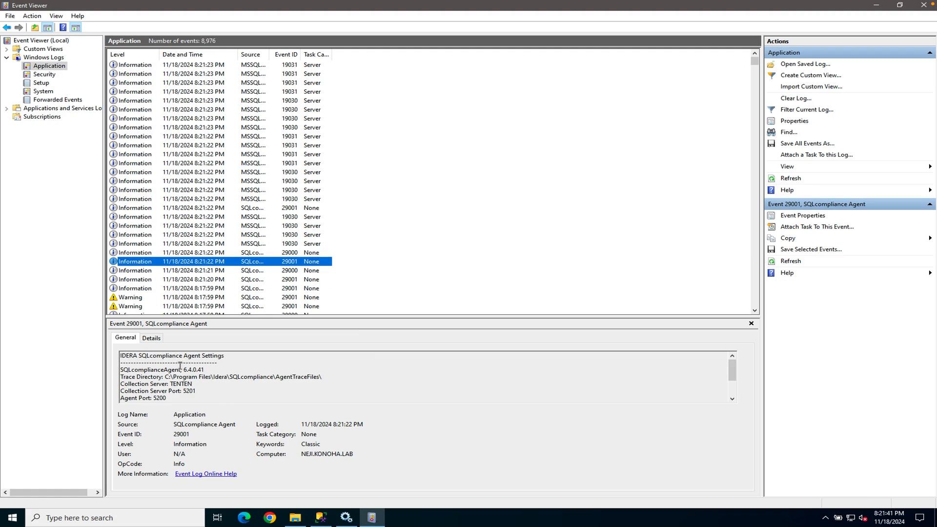
pyautogui.moveTo(180, 363); pyautogui.dragTo(205, 370)
pyautogui.moveTo(249, 391); pyautogui.dragTo(255, 399)
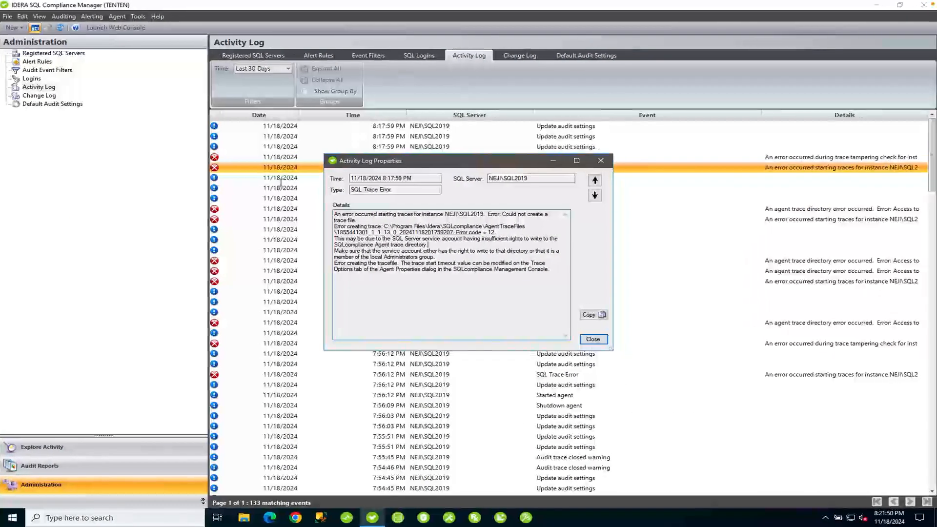
# Step: Back in SQL Compliance Manager, close the SQL Trace Error details and check the NEJI\SQL2019 server status under Explore Activity
pyautogui.click(594, 340)
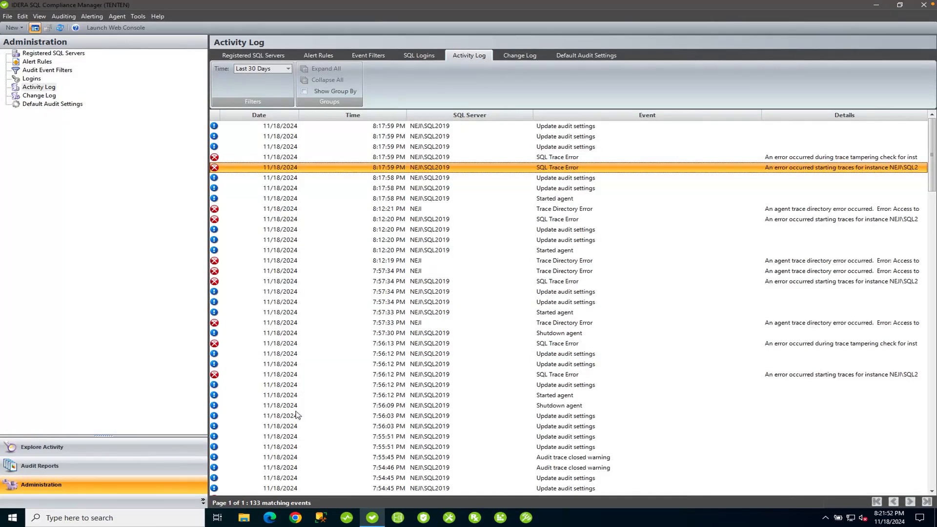
pyautogui.click(129, 446)
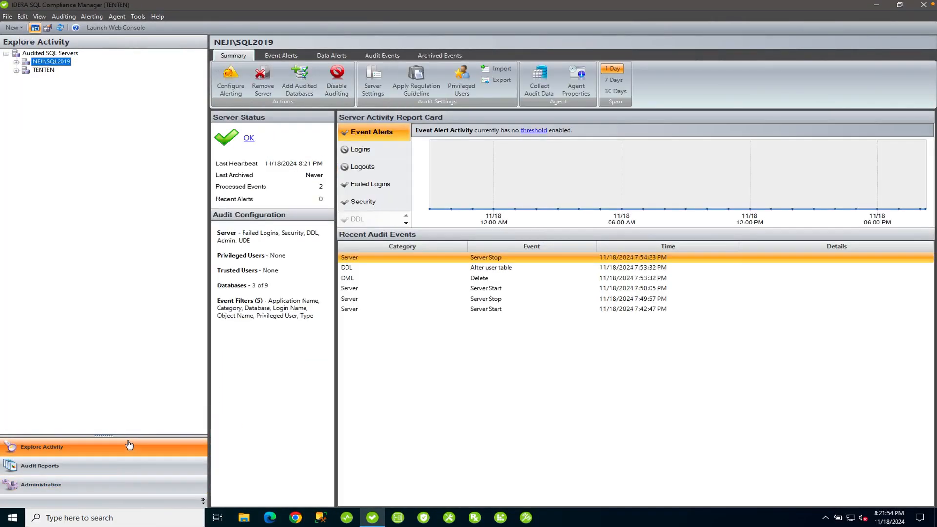